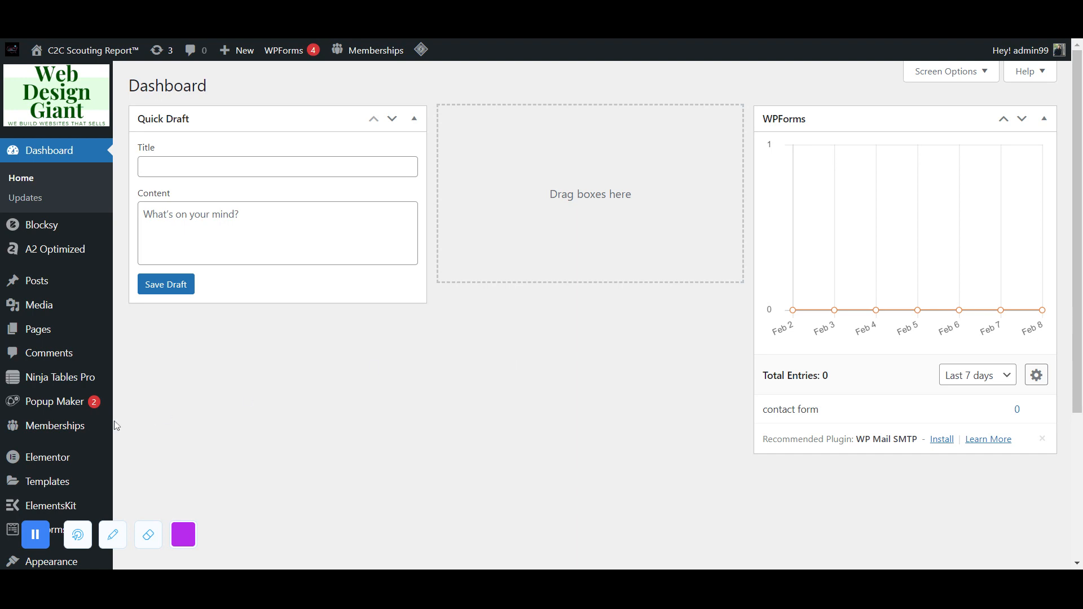
Start a new popup in Popup Maker, decline data sharing, and dismiss the adblocker tip and rating request notifications
{"action": "mouse_move", "coordinate": [70, 406]}
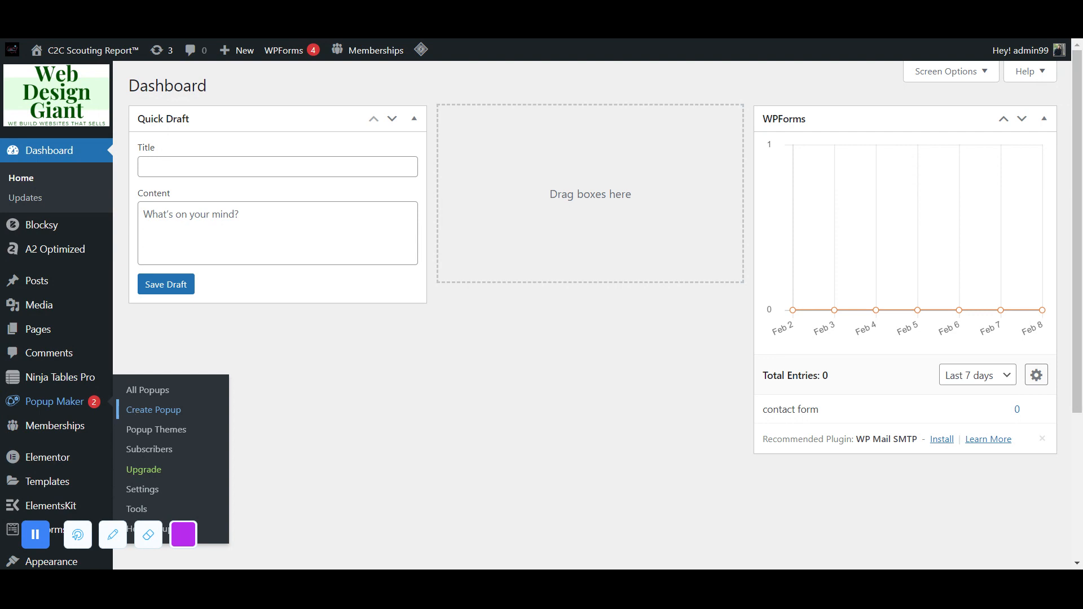
{"action": "left_click", "coordinate": [153, 410]}
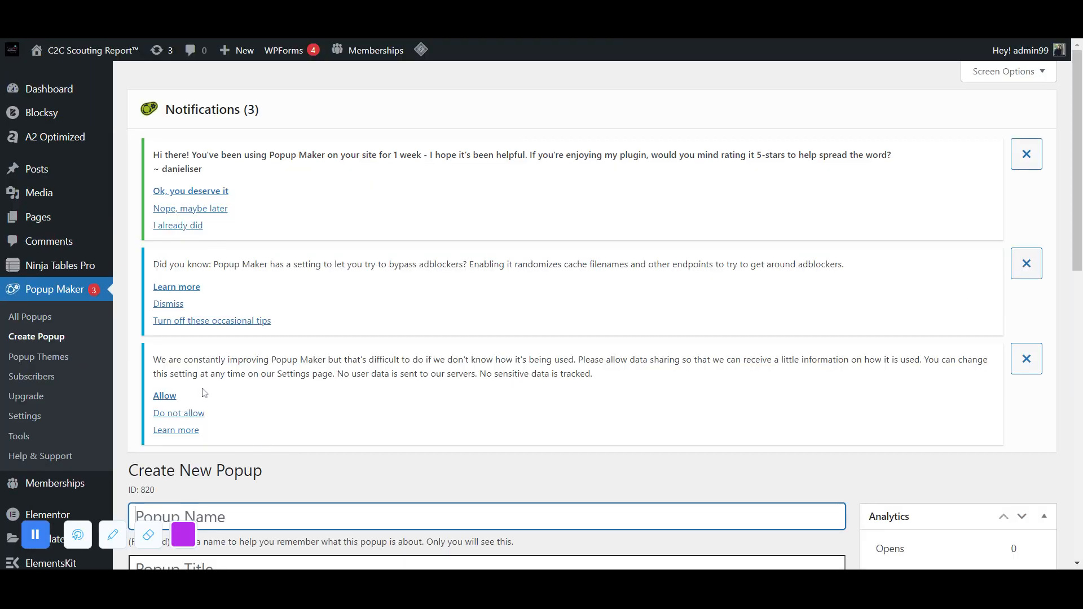
{"action": "left_click", "coordinate": [165, 414]}
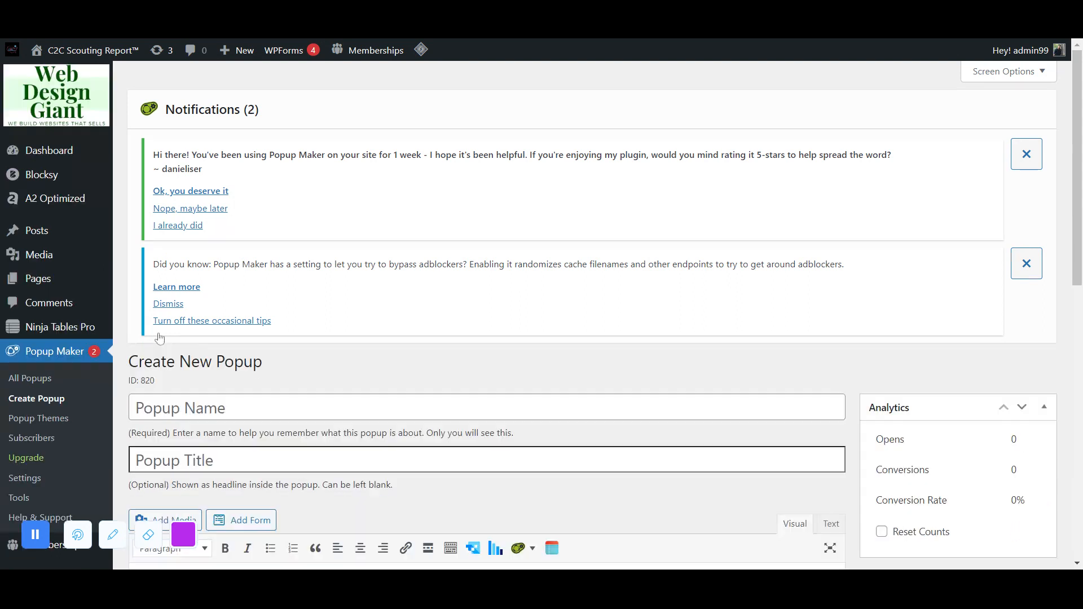
{"action": "left_click", "coordinate": [168, 304]}
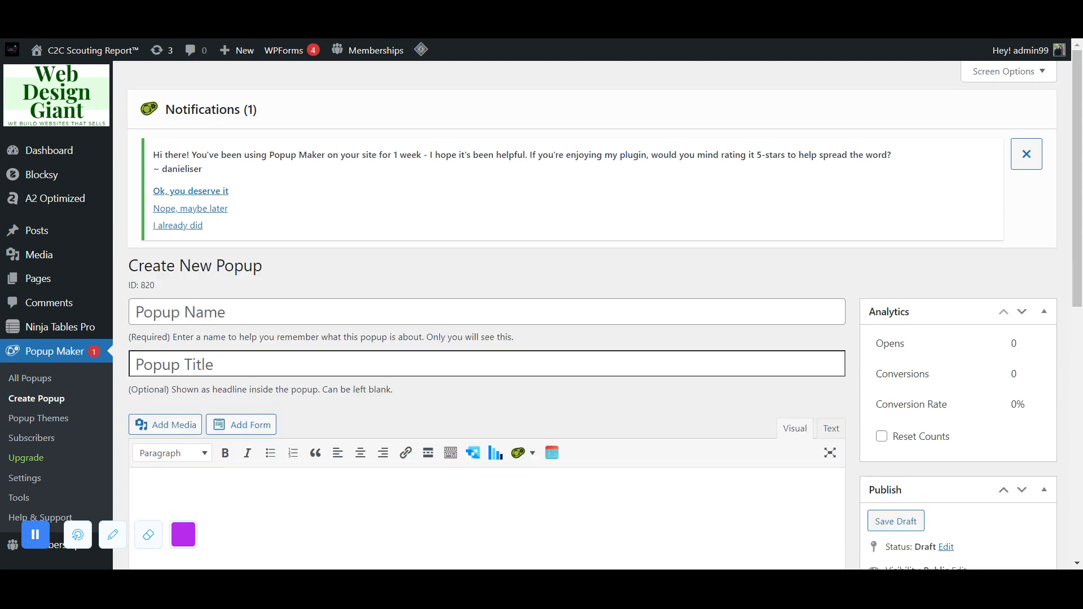
{"action": "left_click", "coordinate": [178, 226]}
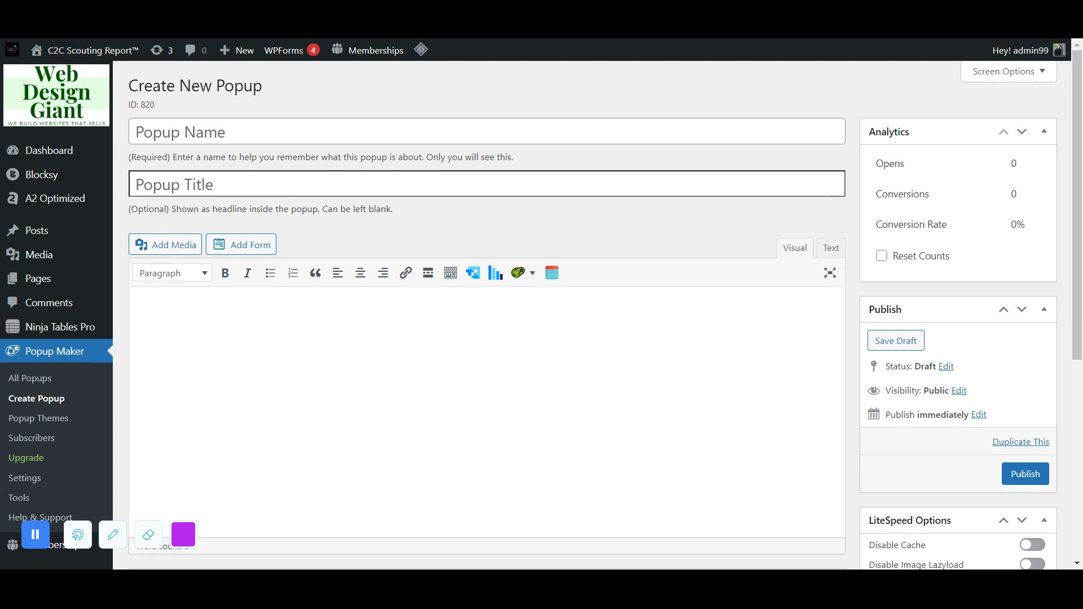
Enter "Player B" as both the popup name and the popup title
{"action": "left_click", "coordinate": [226, 132]}
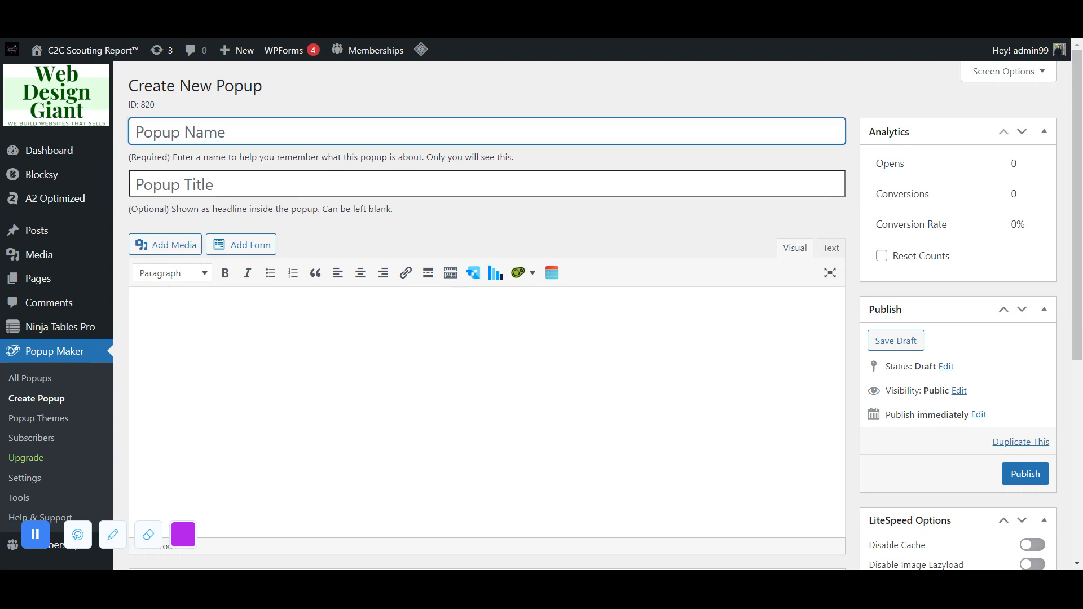
{"action": "type", "text": "Pl"}
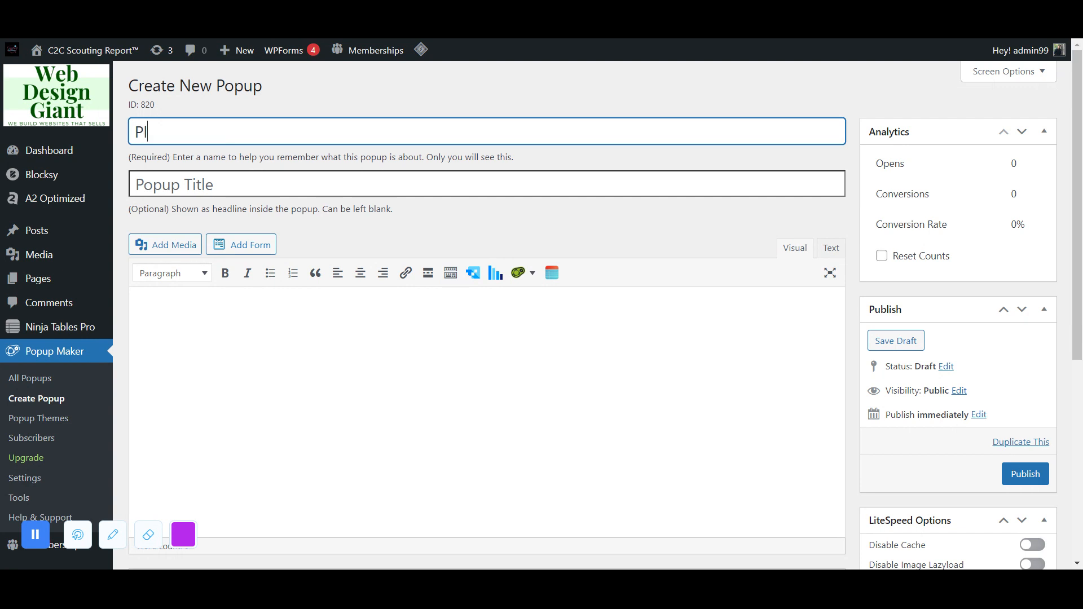
{"action": "type", "text": "ayer C"}
{"action": "key", "text": "BackSpace"}
{"action": "type", "text": "B"}
{"action": "key", "text": "ctrl+a"}
{"action": "key", "text": "ctrl+c"}
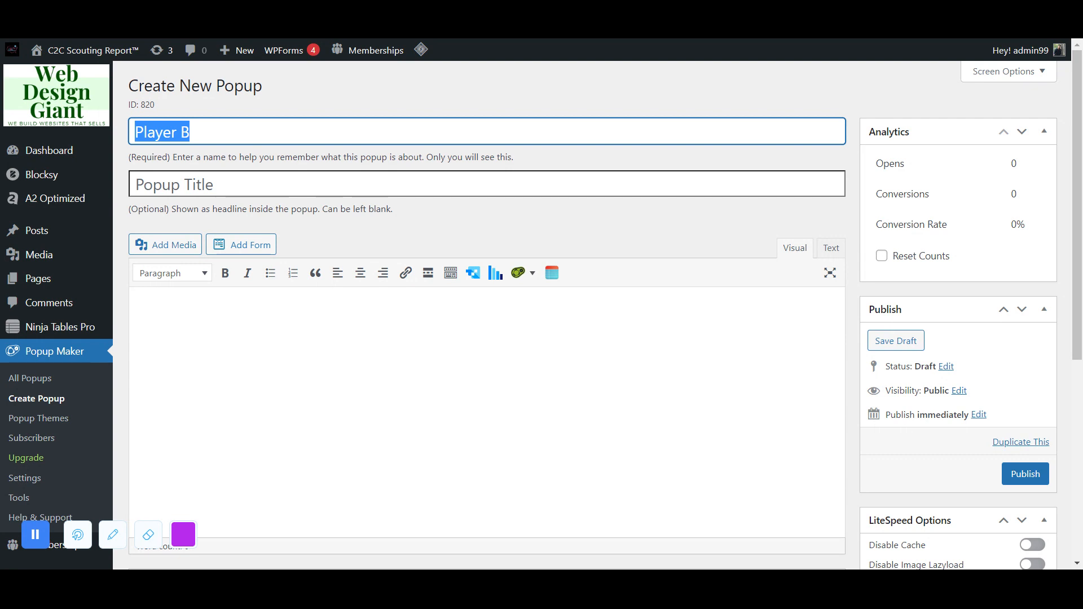
{"action": "left_click", "coordinate": [174, 184]}
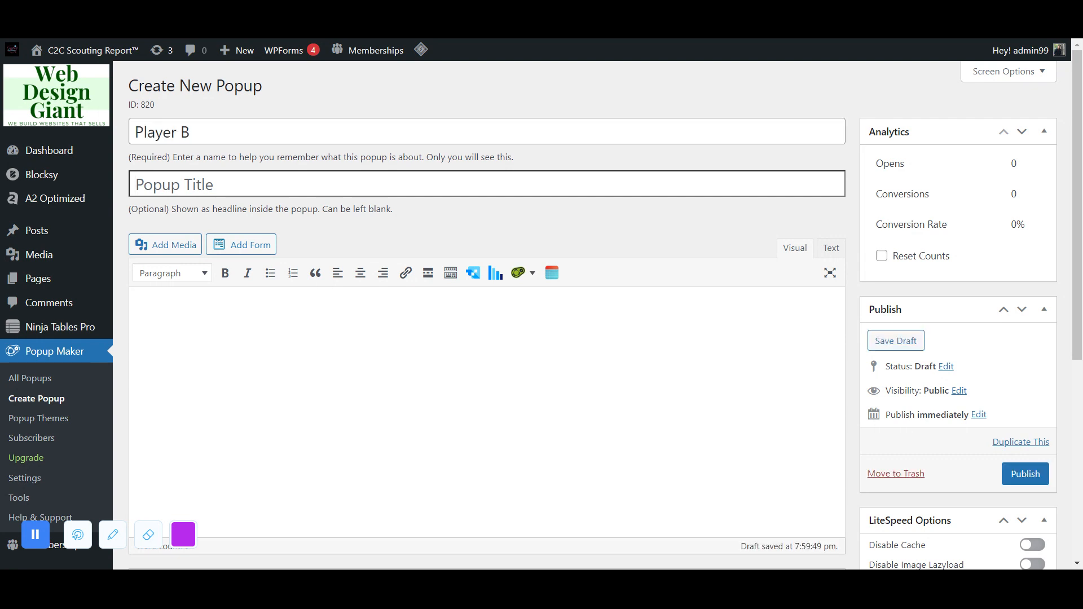
{"action": "key", "text": "ctrl+v"}
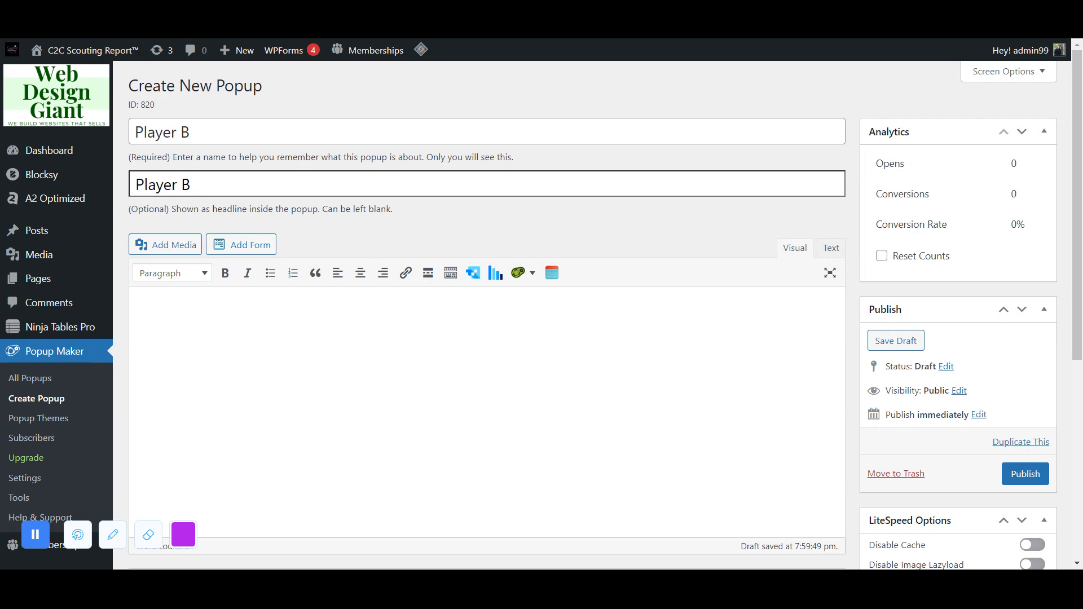
Write the first line of the popup content as "Name: Player B" with only the label in bold
{"action": "left_click", "coordinate": [136, 314]}
{"action": "scroll", "coordinate": [487, 316], "scroll_direction": "down", "scroll_amount": 2}
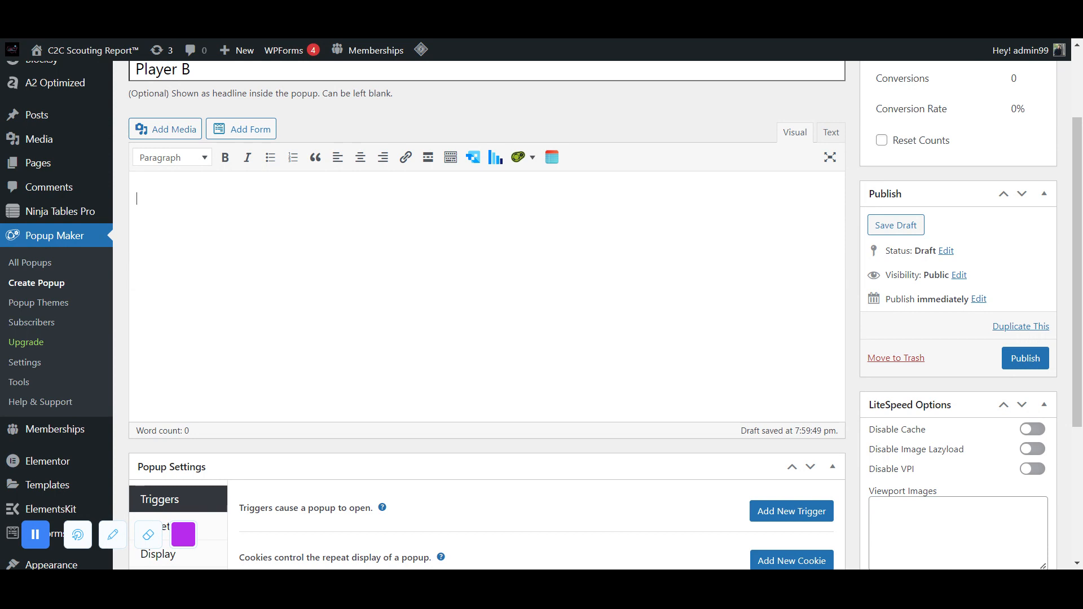
{"action": "scroll", "coordinate": [487, 316], "scroll_direction": "up", "scroll_amount": 1}
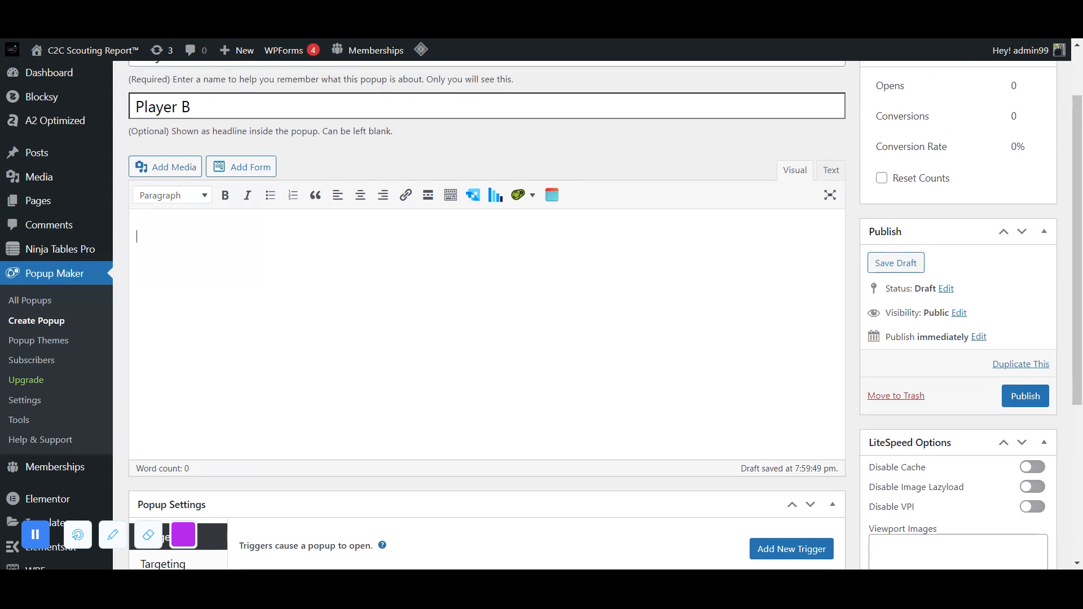
{"action": "type", "text": "name"}
{"action": "key", "text": "ctrl+shift+Left"}
{"action": "key", "text": "ctrl+shift+Left"}
{"action": "key", "text": "ctrl+b"}
{"action": "key", "text": "ctrl+Right"}
{"action": "key", "text": "shift+Right"}
{"action": "type", "text": "N"}
{"action": "key", "text": "ctrl+Right"}
{"action": "type", "text": "Pla"}
{"action": "key", "text": "BackSpace"}
{"action": "type", "text": "ayer B"}
{"action": "key", "text": "Return"}
{"action": "key", "text": "ctrl+shift+Left"}
{"action": "key", "text": "ctrl+shift+Left"}
{"action": "key", "text": "ctrl+b"}
{"action": "key", "text": "End"}
Add a line reading "Age: 25" below the name, with only the label in bold
{"action": "key", "text": "Return"}
{"action": "type", "text": "Age:"}
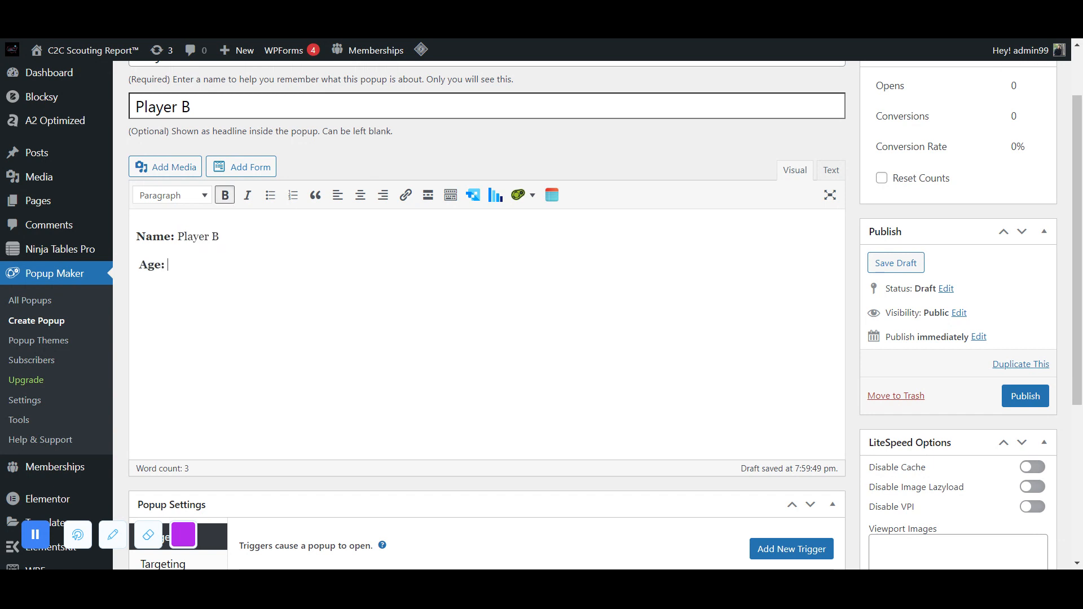
{"action": "type", "text": " 25"}
{"action": "key", "text": "shift+Left"}
{"action": "key", "text": "shift+Left"}
{"action": "key", "text": "ctrl+b"}
{"action": "key", "text": "End"}
Add a line reading "Position: C" below the age, with only the label in bold
{"action": "type", "text": "Position"}
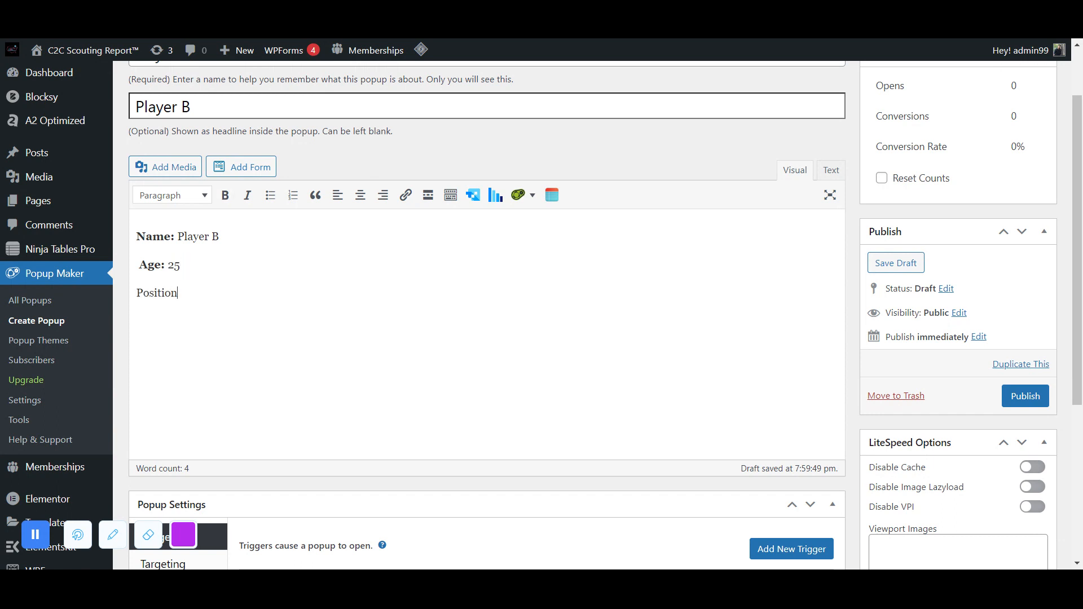
{"action": "type", "text": ": C"}
{"action": "key", "text": "Left"}
{"action": "key", "text": "ctrl+shift+Left"}
{"action": "key", "text": "ctrl+shift+Left"}
{"action": "key", "text": "ctrl+b"}
{"action": "key", "text": "End"}
Add a line reading "About: Lorem ipsum" below the position, with only the label in bold
{"action": "type", "text": "About:"}
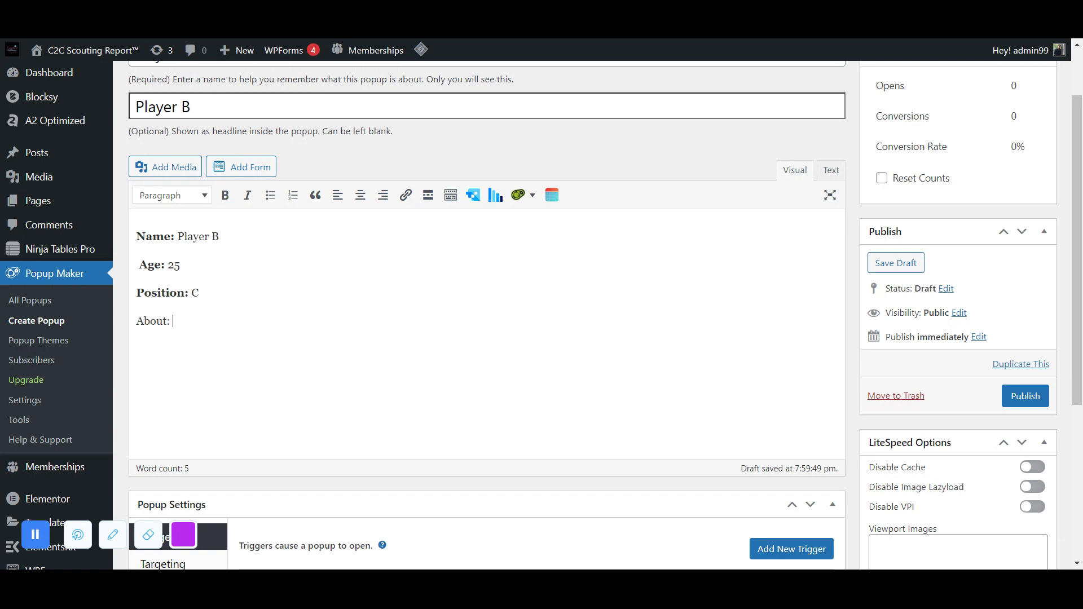
{"action": "key", "text": "Left"}
{"action": "key", "text": "ctrl+shift+Left"}
{"action": "key", "text": "ctrl+shift+Left"}
{"action": "key", "text": "ctrl+b"}
{"action": "key", "text": "End"}
{"action": "type", "text": "Lorem i"}
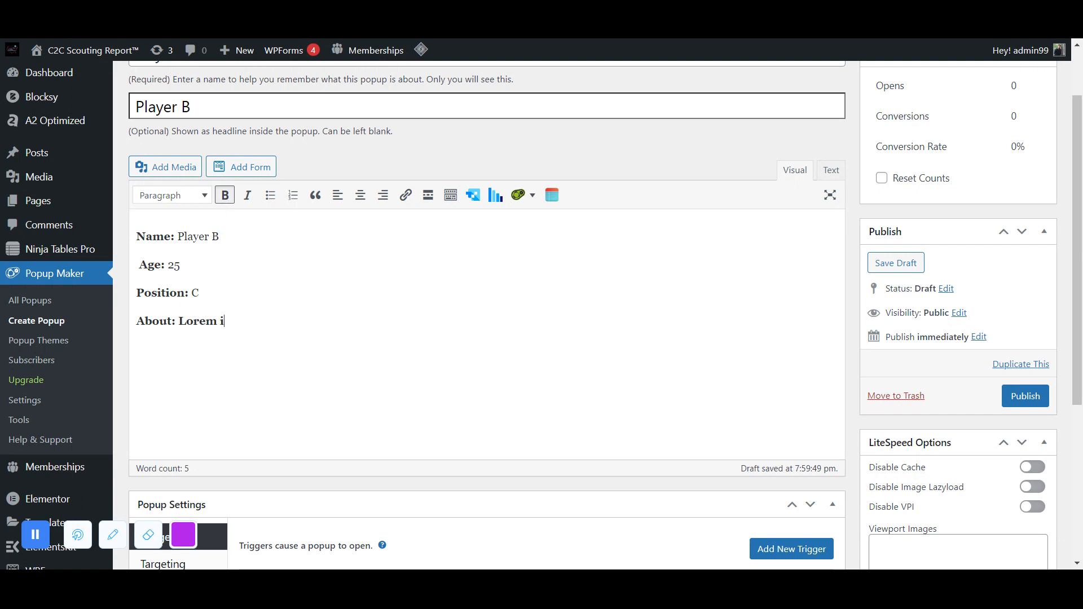
{"action": "type", "text": "psum"}
{"action": "key", "text": "ctrl+shift+Left"}
{"action": "key", "text": "ctrl+shift+Left"}
{"action": "key", "text": "ctrl+b"}
{"action": "key", "text": "End"}
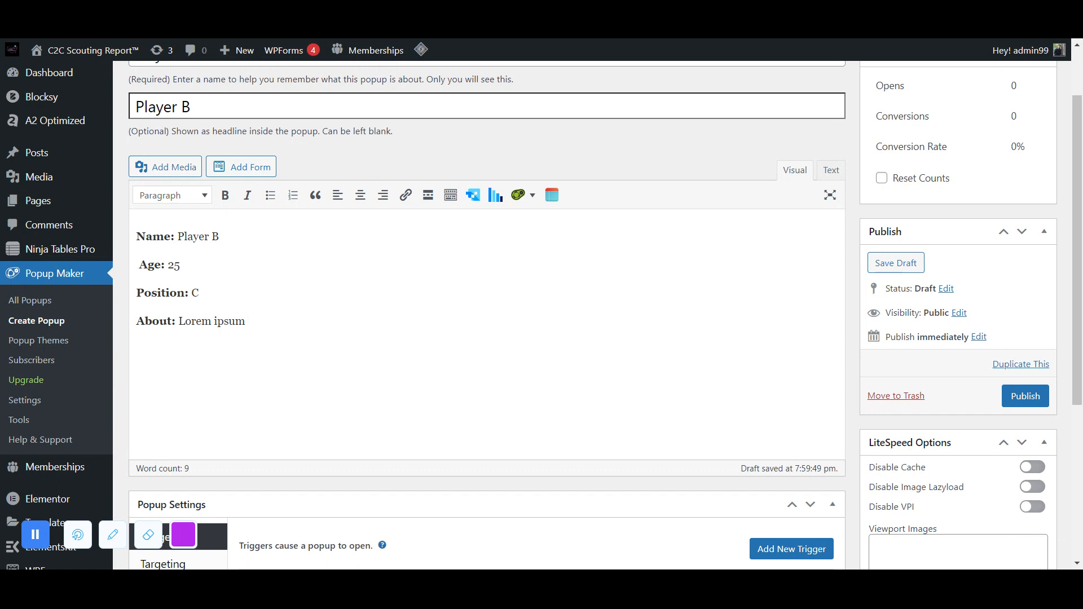
Try bold, italic and underline formatting on the last word of the About line, removing each again
{"action": "key", "text": "ctrl+shift+Left"}
{"action": "key", "text": "ctrl+b"}
{"action": "key", "text": "ctrl+b"}
{"action": "key", "text": "ctrl+i"}
{"action": "key", "text": "ctrl+i"}
{"action": "key", "text": "ctrl+u"}
{"action": "key", "text": "ctrl+u"}
Select all the player details, show the editor's additional formatting tools, and return to the end of the About line
{"action": "key", "text": "Right"}
{"action": "key", "text": "ctrl+shift+Up"}
{"action": "key", "text": "ctrl+shift+Up"}
{"action": "key", "text": "ctrl+shift+Up"}
{"action": "key", "text": "ctrl+shift+Up"}
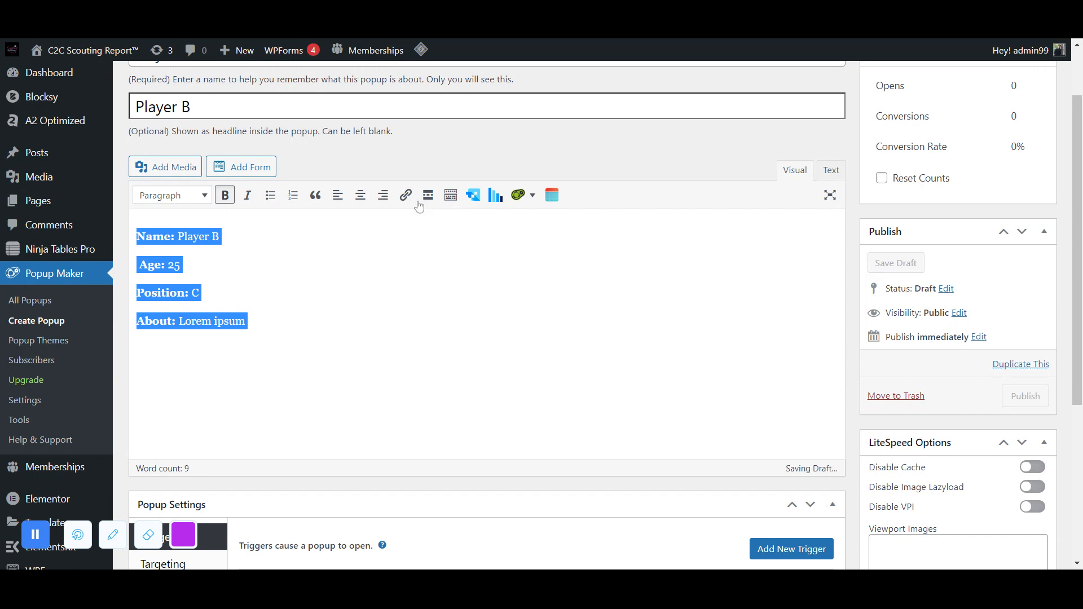
{"action": "left_click", "coordinate": [455, 201]}
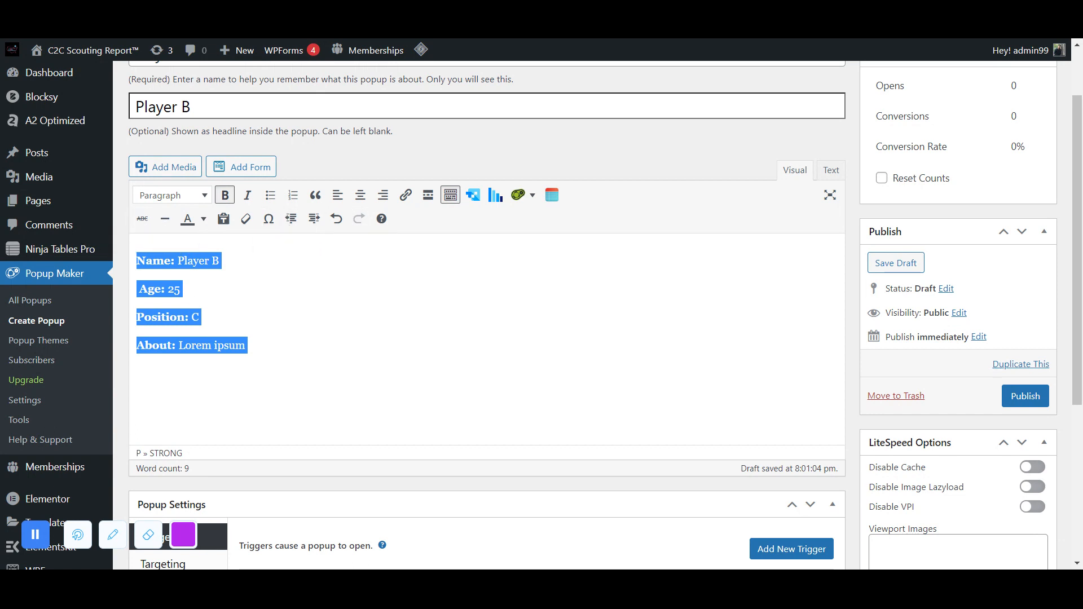
{"action": "left_click", "coordinate": [249, 346]}
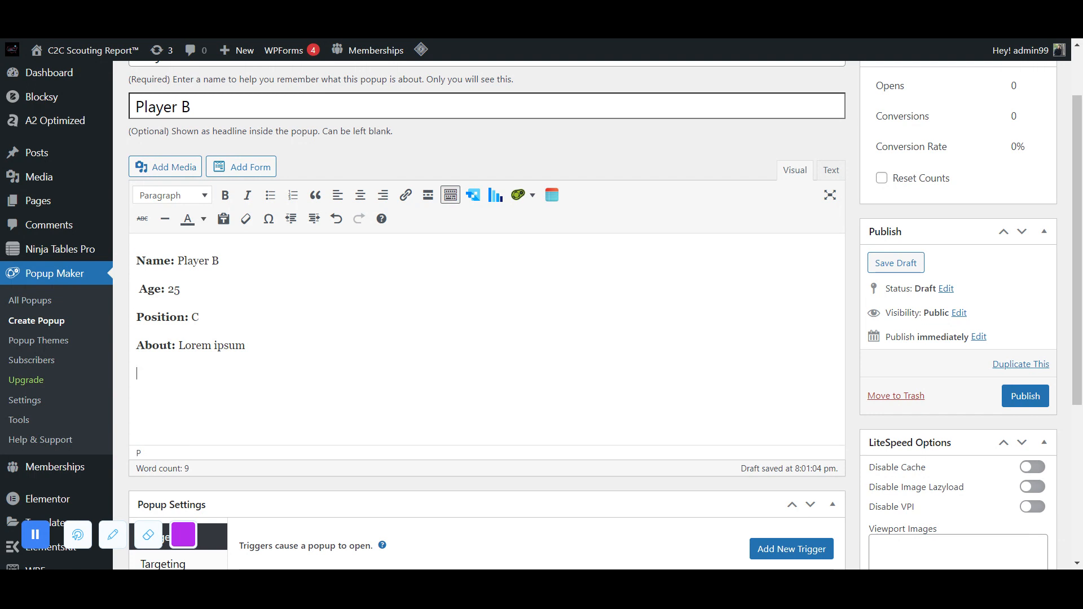
View the media library and file upload options for the popup, then close the media dialog without inserting anything
{"action": "left_click", "coordinate": [160, 172]}
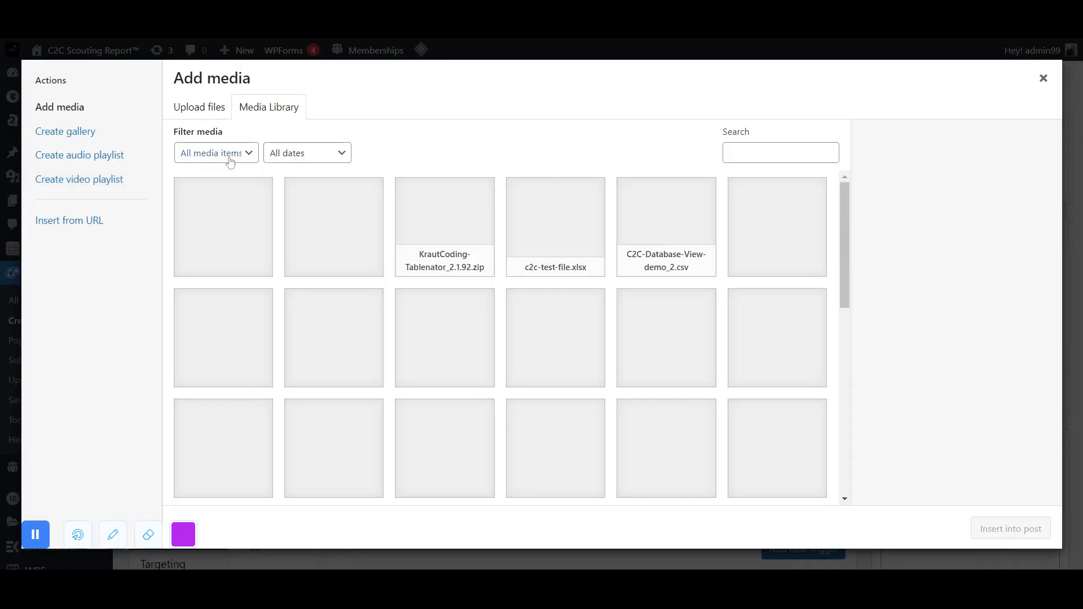
{"action": "left_click", "coordinate": [201, 118]}
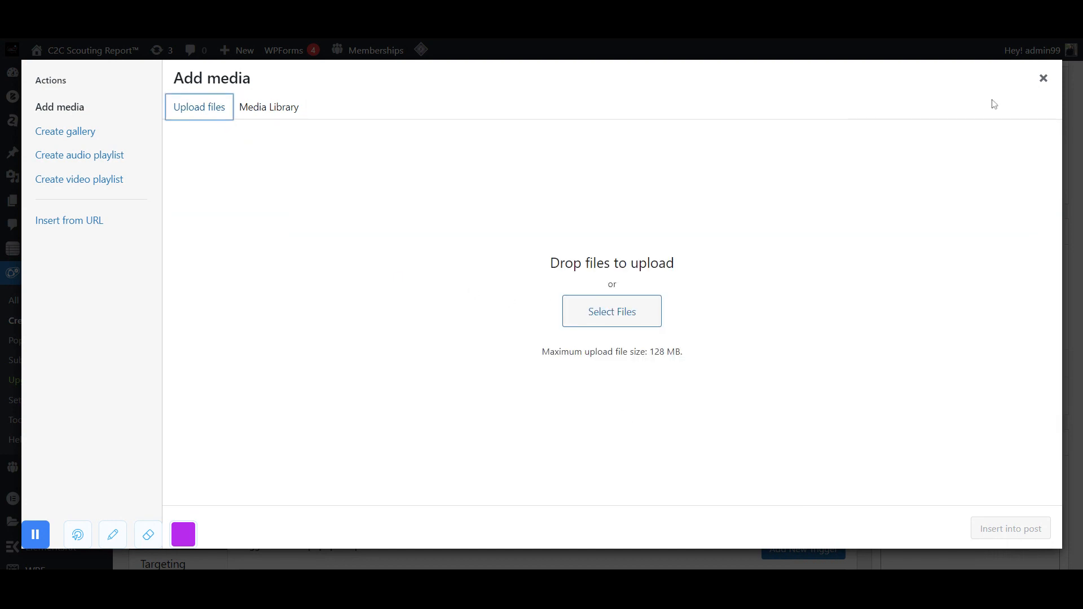
{"action": "left_click", "coordinate": [1043, 78]}
Add a final content line reading "Key details: Strong backhand. Fast in dribble."
{"action": "left_click", "coordinate": [488, 408]}
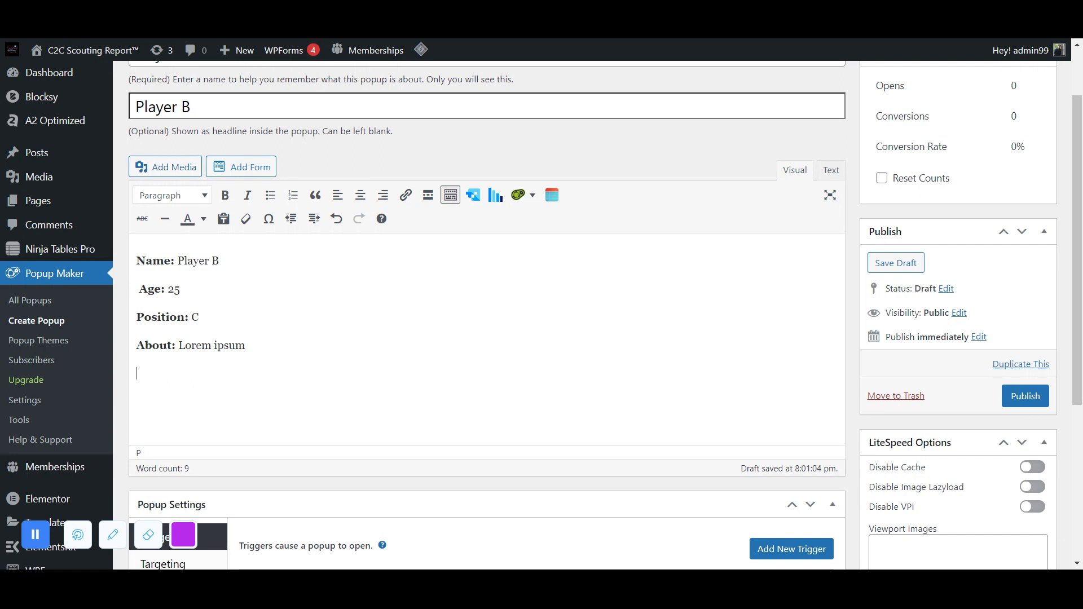
{"action": "type", "text": "Key dee"}
{"action": "key", "text": "BackSpace"}
{"action": "type", "text": "tails: Stong"}
{"action": "key", "text": "BackSpace"}
{"action": "key", "text": "BackSpace"}
{"action": "key", "text": "BackSpace"}
{"action": "type", "text": "rong backhand. "}
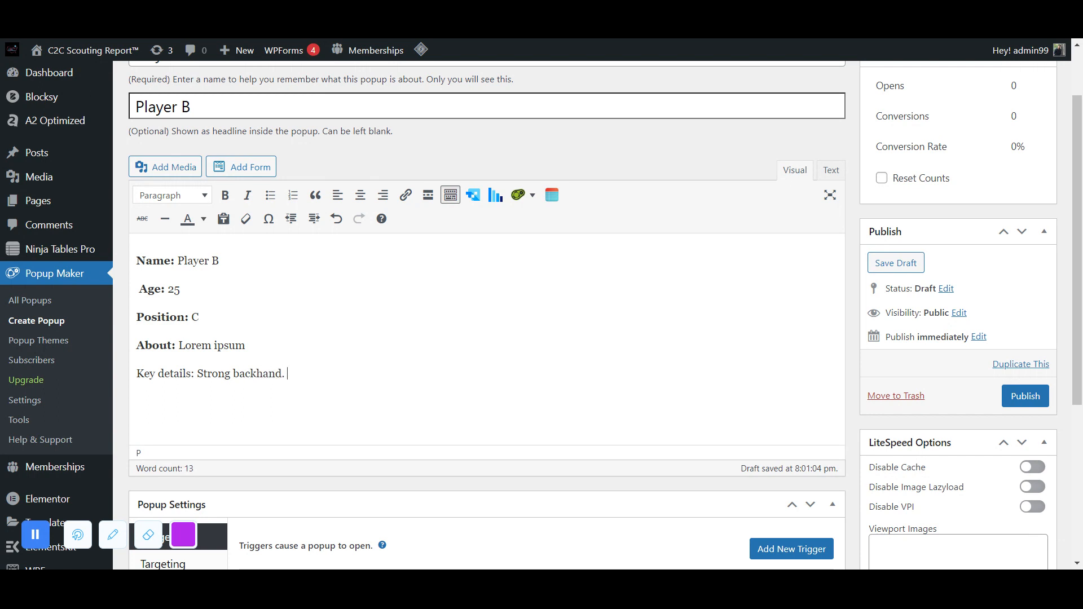
{"action": "type", "text": "Fast in drible."}
{"action": "double_click", "coordinate": [339, 376]}
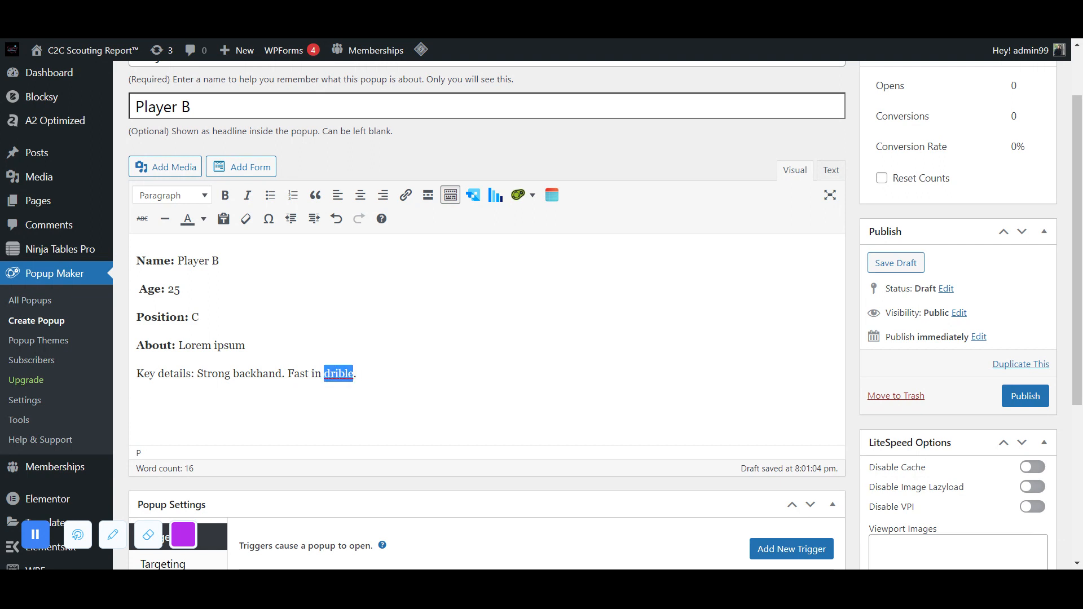
{"action": "type", "text": "dribble"}
Look over the popup's settings and publish the Player B popup
{"action": "scroll", "coordinate": [542, 315], "scroll_direction": "down", "scroll_amount": 1}
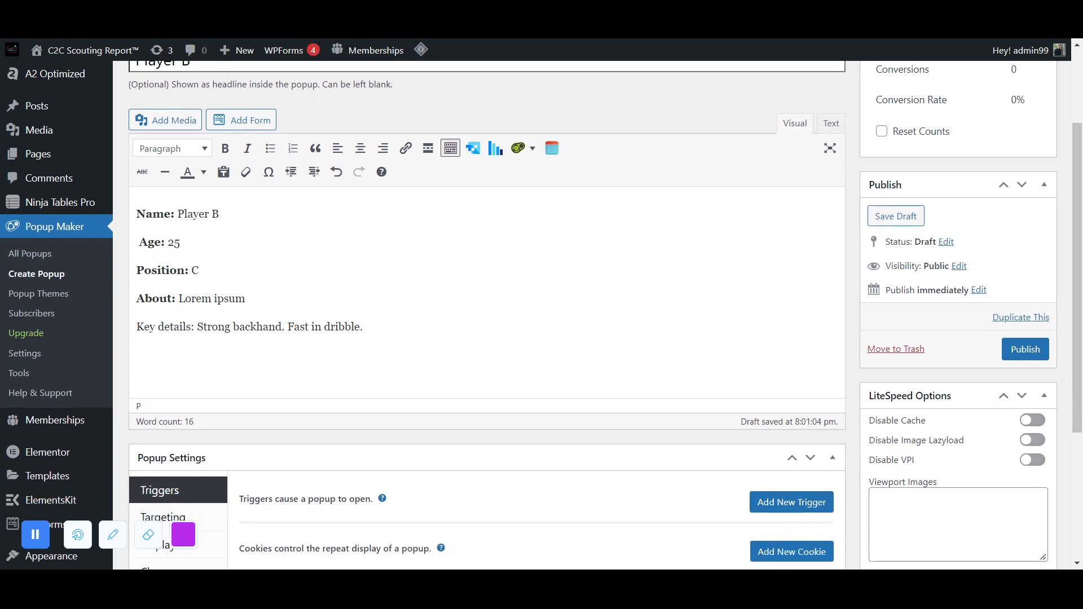
{"action": "scroll", "coordinate": [541, 316], "scroll_direction": "down", "scroll_amount": 2}
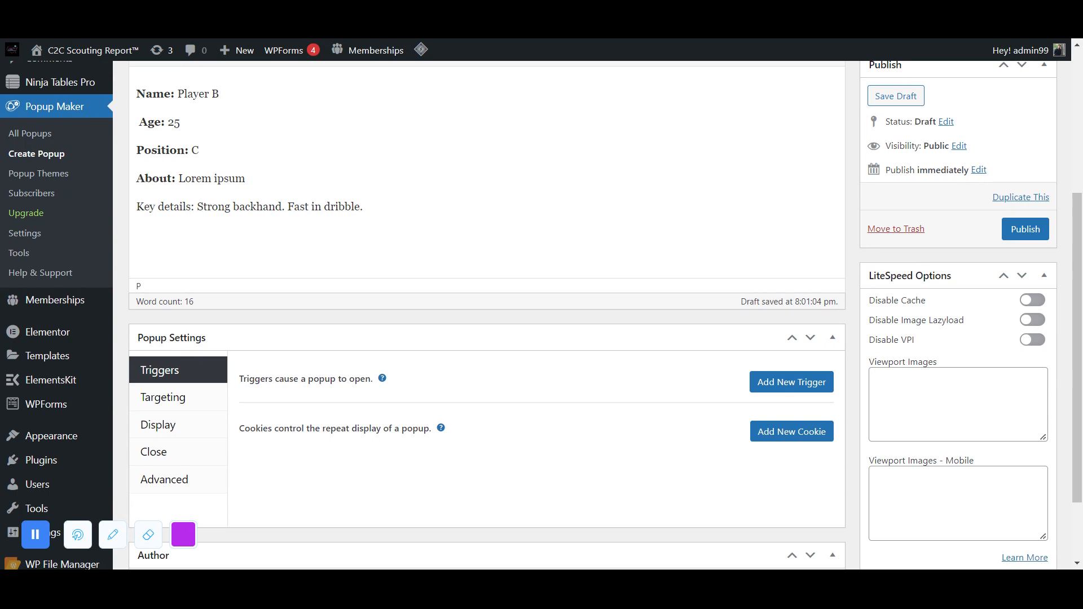
{"action": "scroll", "coordinate": [542, 316], "scroll_direction": "down", "scroll_amount": 1}
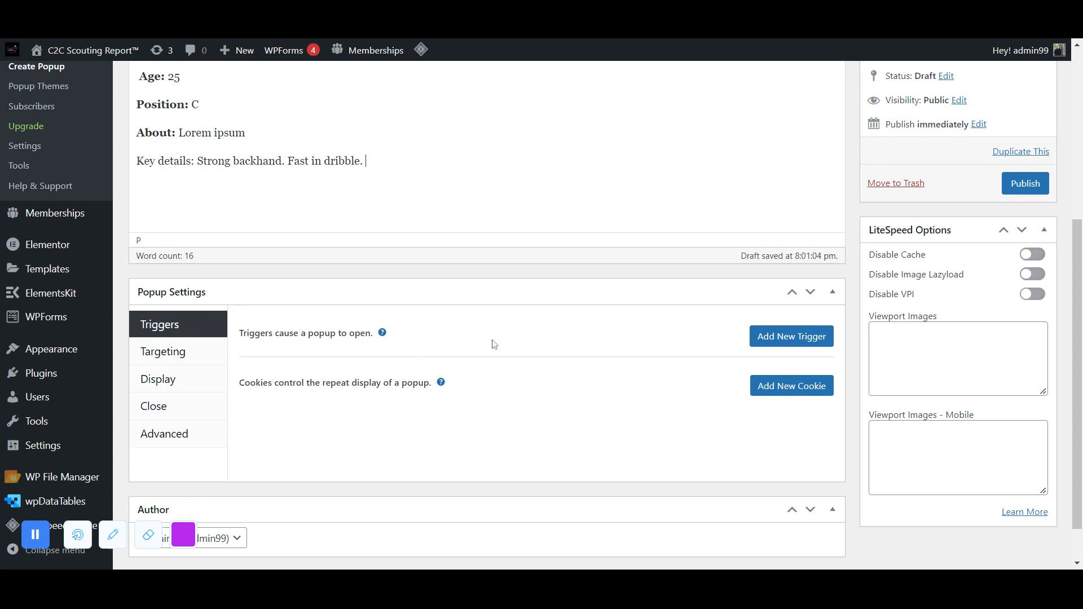
{"action": "left_click", "coordinate": [1026, 183]}
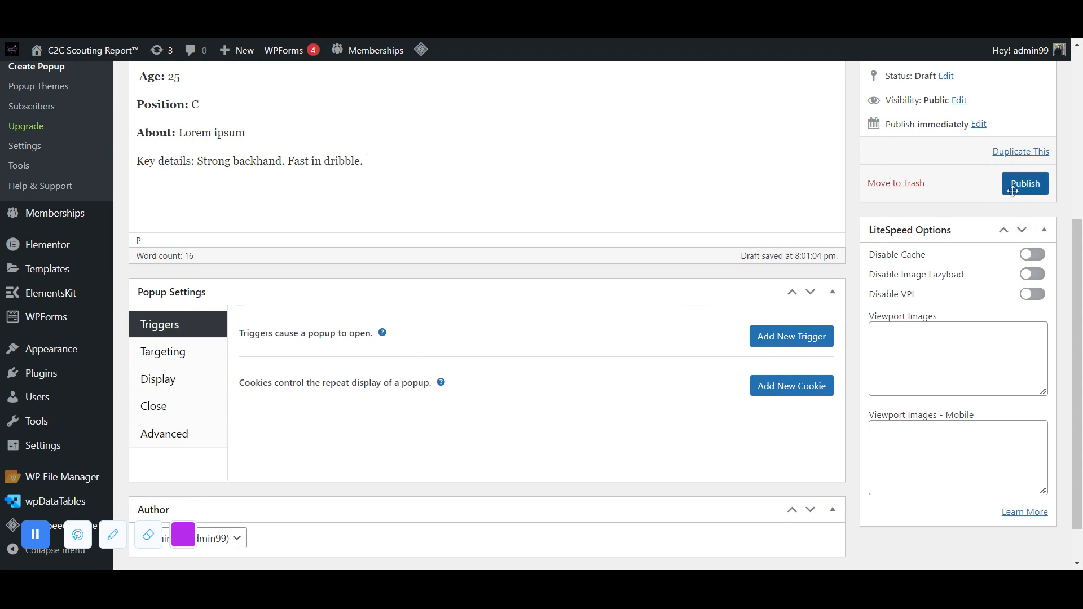
{"action": "scroll", "coordinate": [818, 237], "scroll_direction": "up", "scroll_amount": 3}
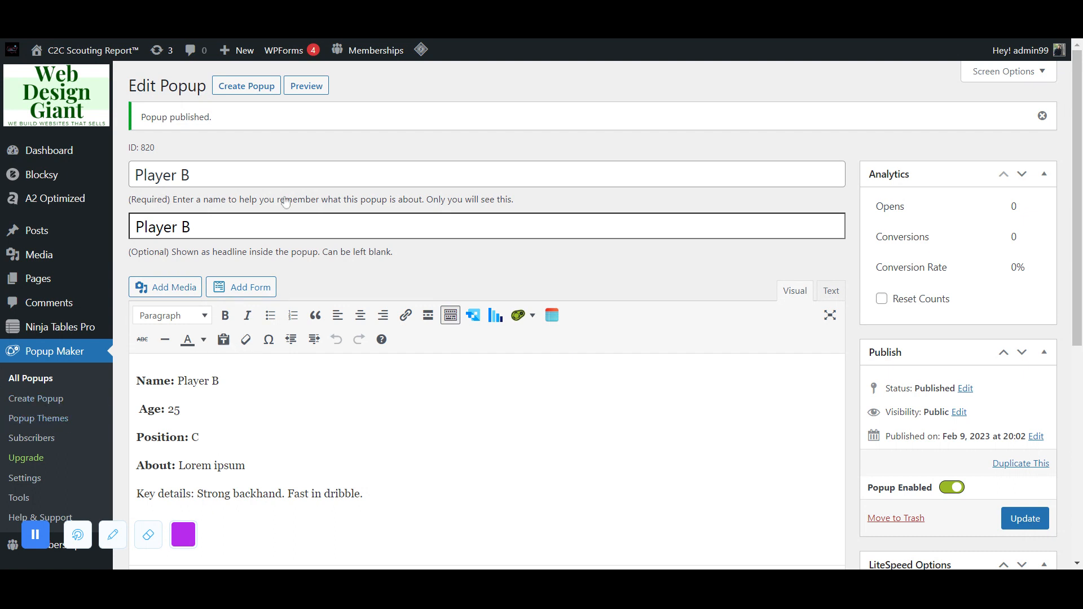
Open the list of all popups and select the Player B popup's CSS class, popmake-820
{"action": "left_click", "coordinate": [40, 384]}
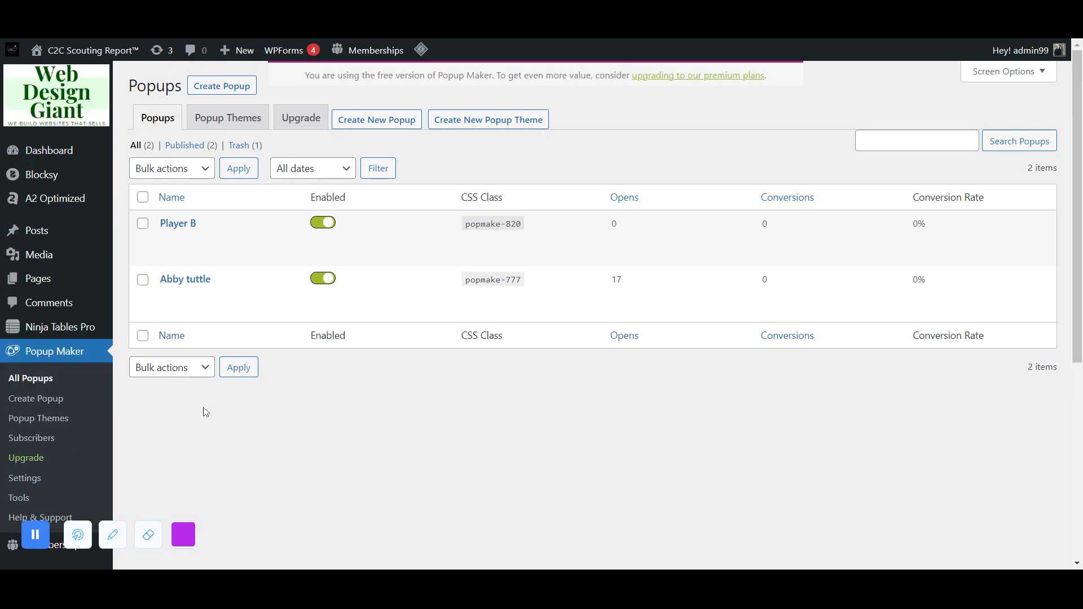
{"action": "left_click", "coordinate": [79, 537]}
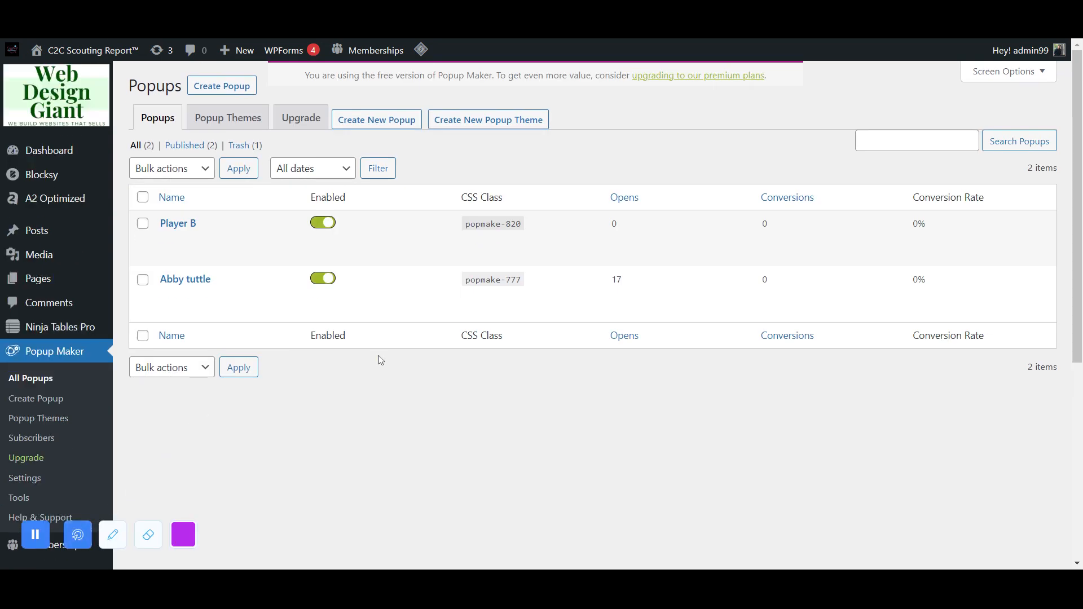
{"action": "left_click_drag", "start_coordinate": [464, 233], "coordinate": [531, 233]}
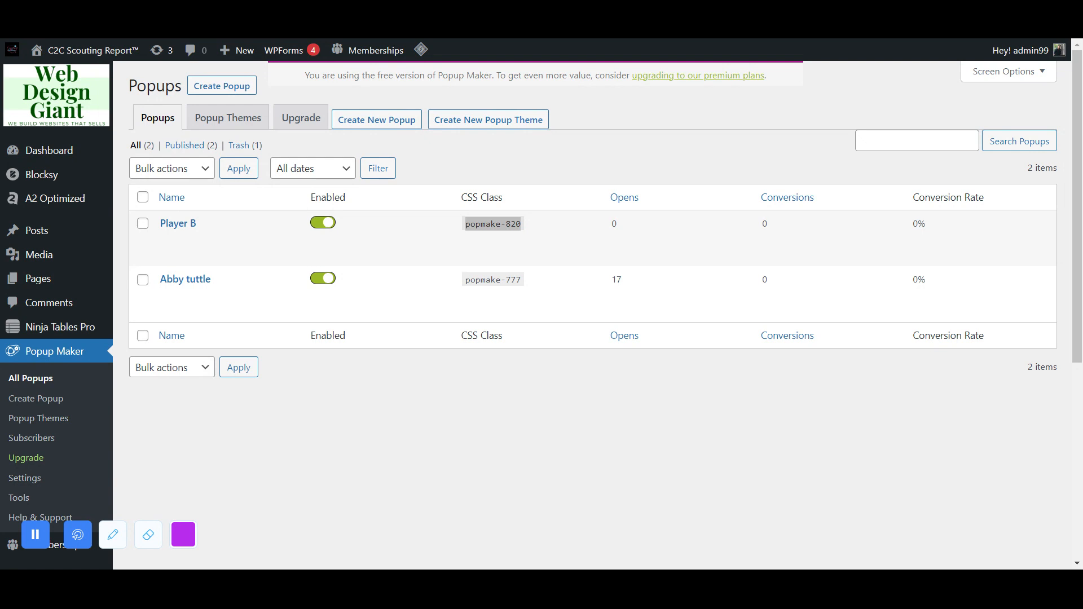
Switch to Google Sheets and open the C2C Scouting Report Database spreadsheet
{"action": "left_click", "coordinate": [495, 40]}
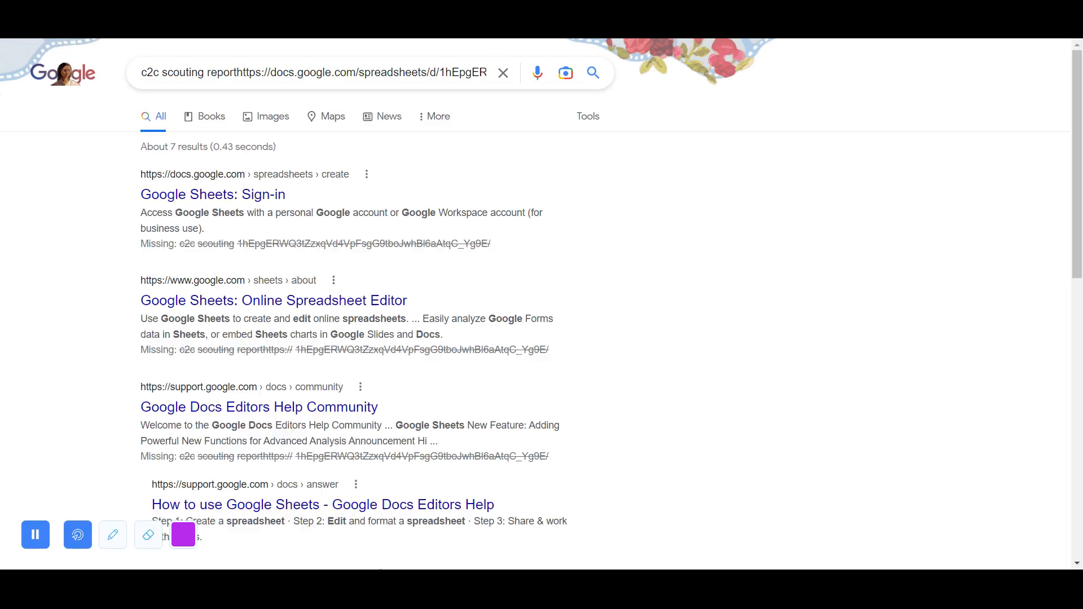
{"action": "key", "text": "Return"}
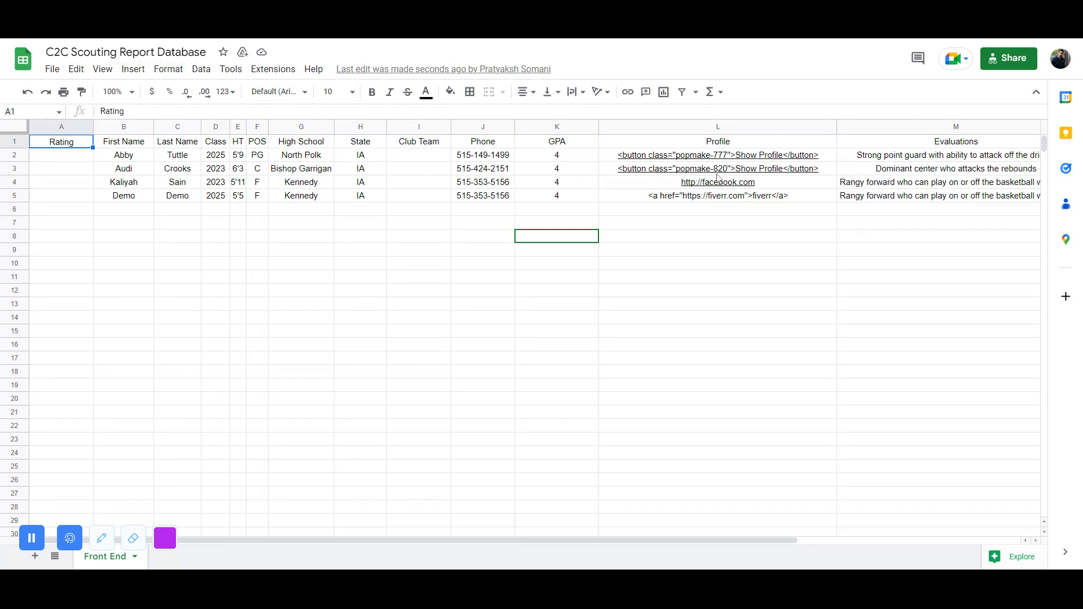
Switch back to the WordPress popup list, duplicate the Player B popup and open the draft copy for editing
{"action": "mouse_move", "coordinate": [719, 178]}
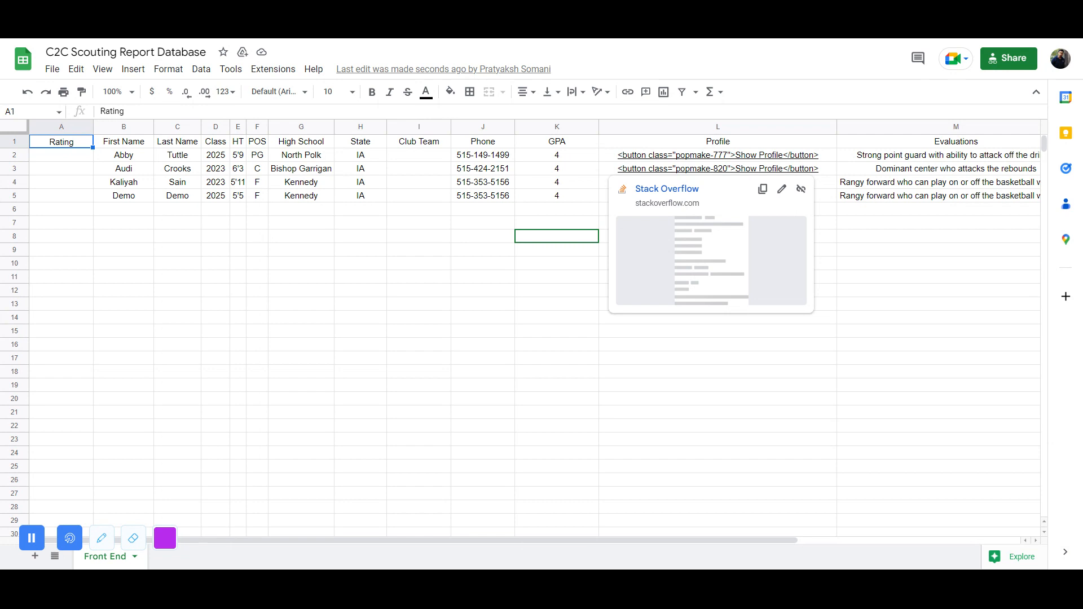
{"action": "key", "text": "ctrl+Tab"}
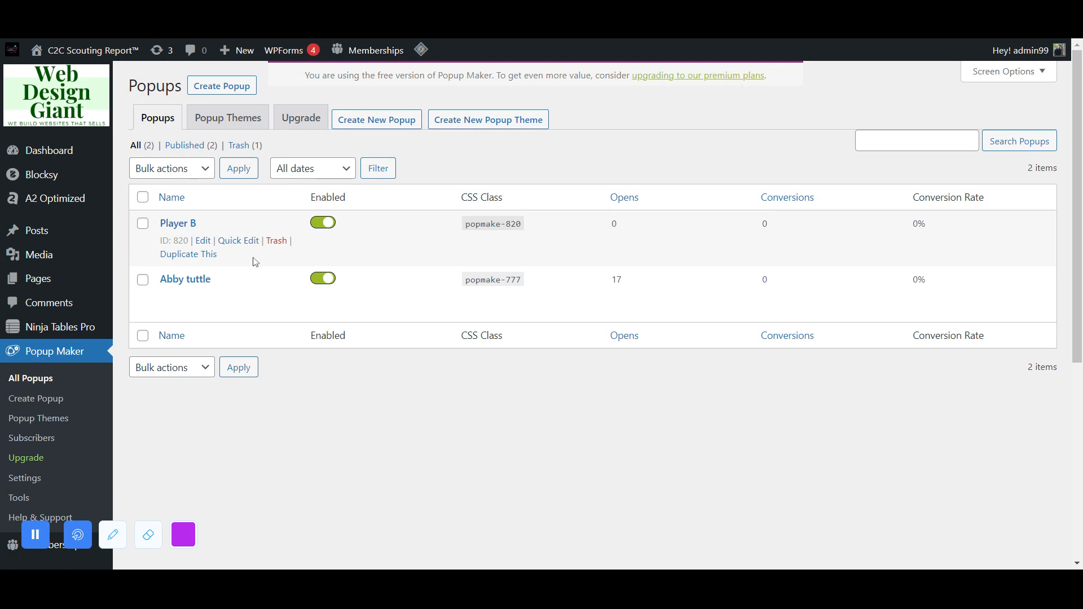
{"action": "left_click", "coordinate": [191, 255]}
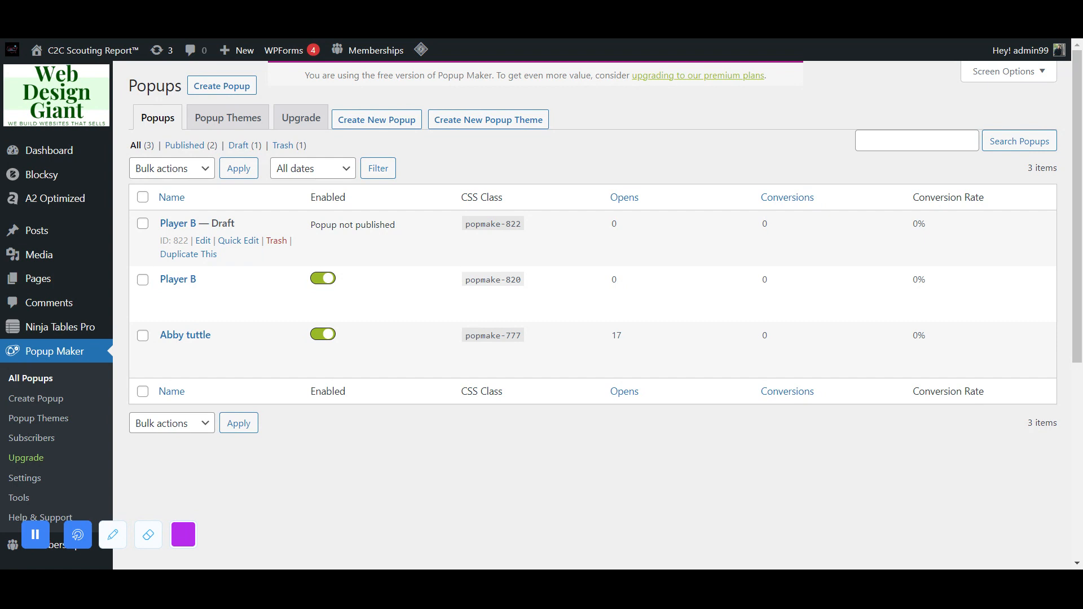
{"action": "left_click_drag", "start_coordinate": [310, 225], "coordinate": [411, 228]}
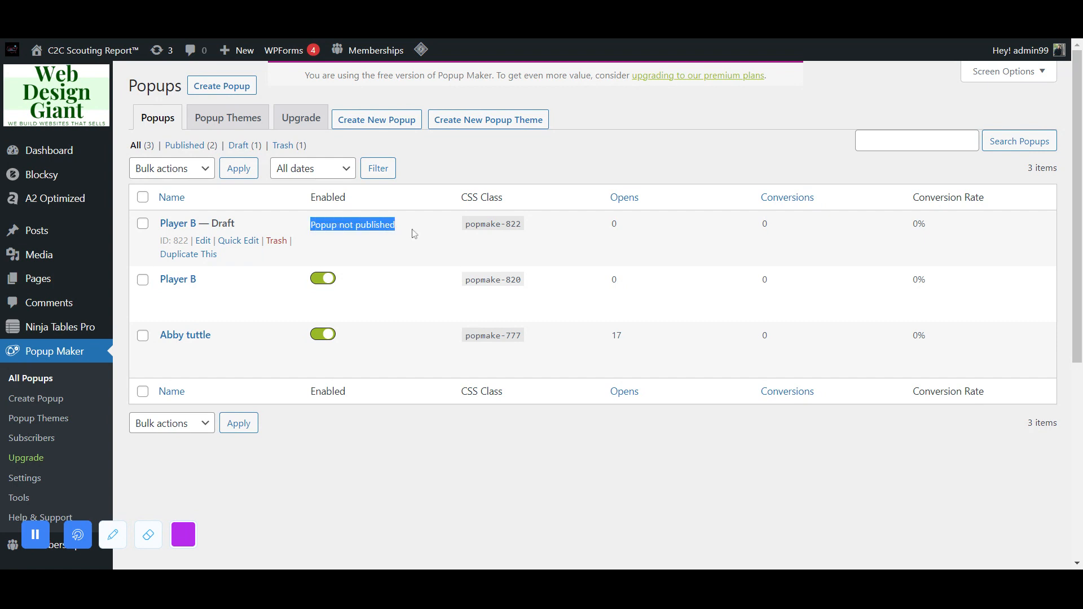
{"action": "left_click", "coordinate": [204, 242]}
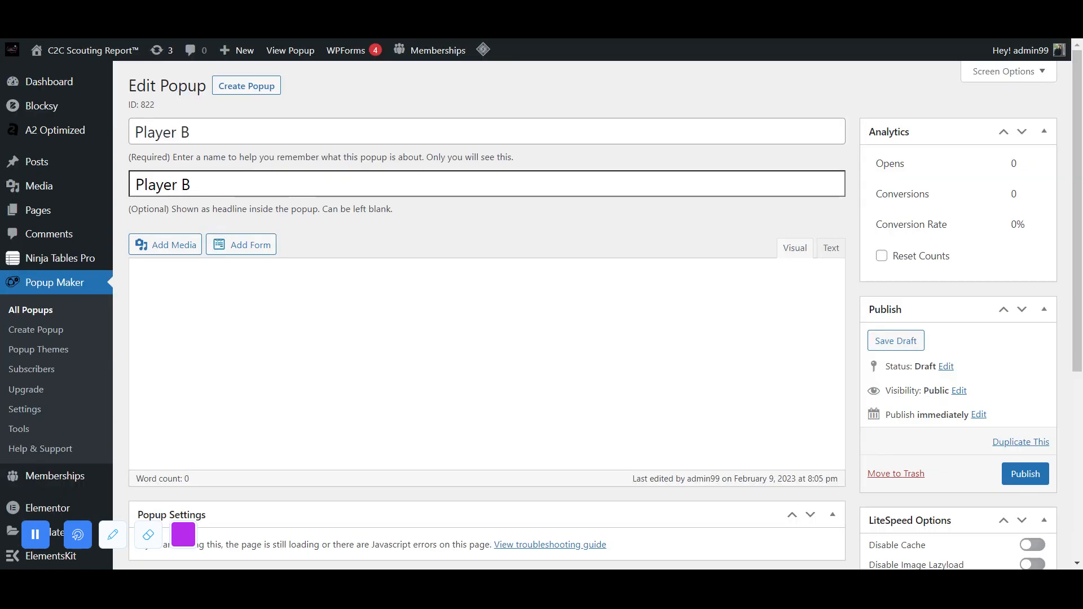
Change both the name and the headline of the duplicated popup to "Player C"
{"action": "left_click_drag", "start_coordinate": [205, 123], "coordinate": [179, 131]}
{"action": "type", "text": "C"}
{"action": "left_click_drag", "start_coordinate": [221, 182], "coordinate": [182, 185]}
{"action": "type", "text": "C"}
In the popup content, set Name to Player C, Age to 22 and Position to PG
{"action": "scroll", "coordinate": [486, 315], "scroll_direction": "down", "scroll_amount": 2}
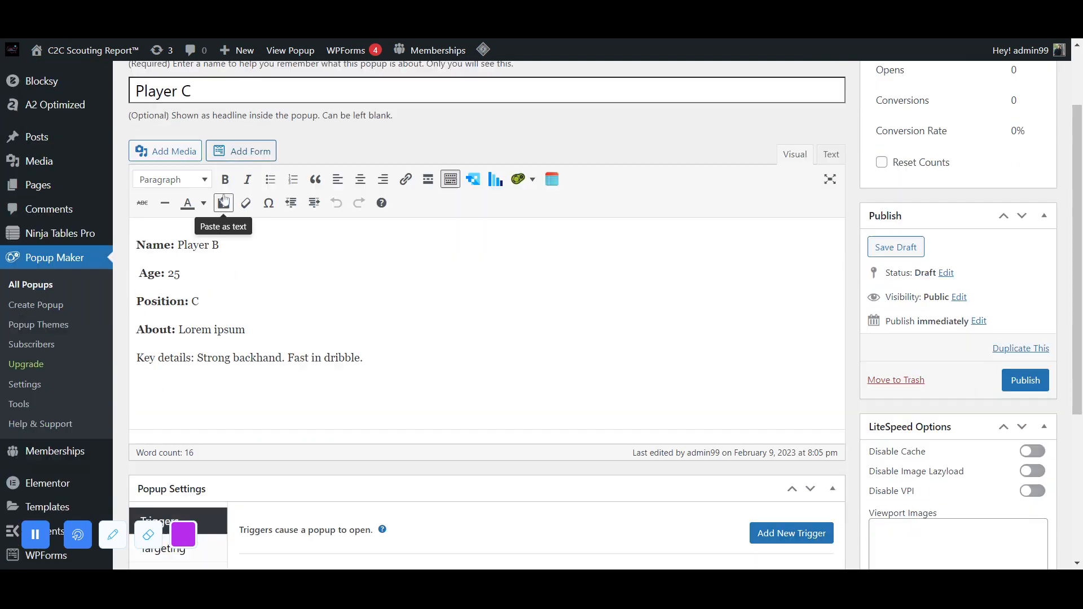
{"action": "left_click", "coordinate": [222, 245]}
{"action": "key", "text": "shift+Left"}
{"action": "type", "text": "V"}
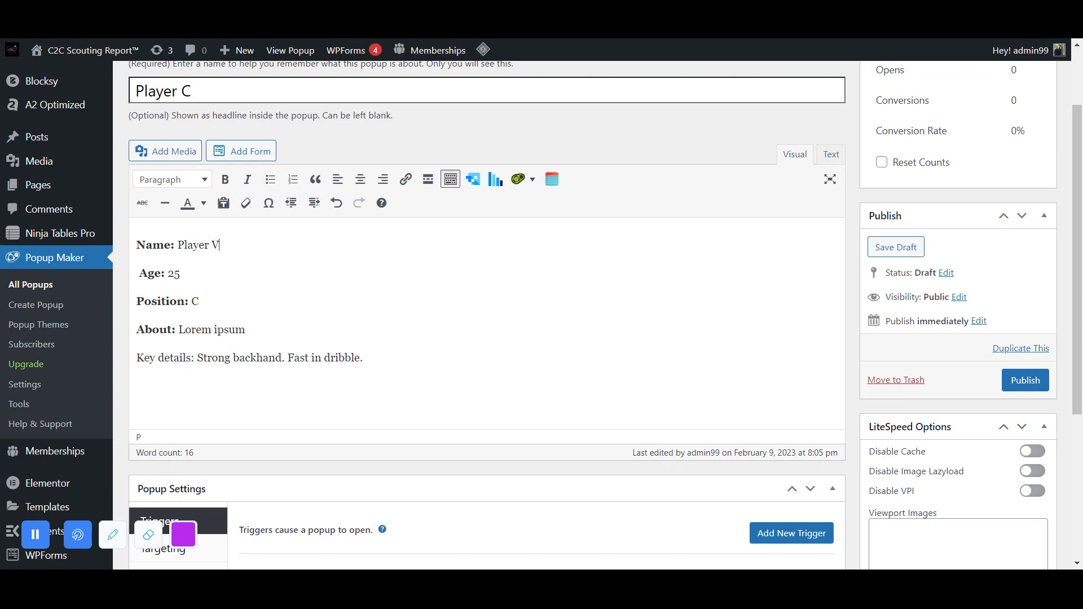
{"action": "key", "text": "shift+Left"}
{"action": "type", "text": "2"}
{"action": "key", "text": "shift+Left"}
{"action": "type", "text": "PG"}
Extend the About line with "loerm lorem lorem ipsum" after the existing placeholder text
{"action": "type", "text": " loerm "}
{"action": "type", "text": "lorem "}
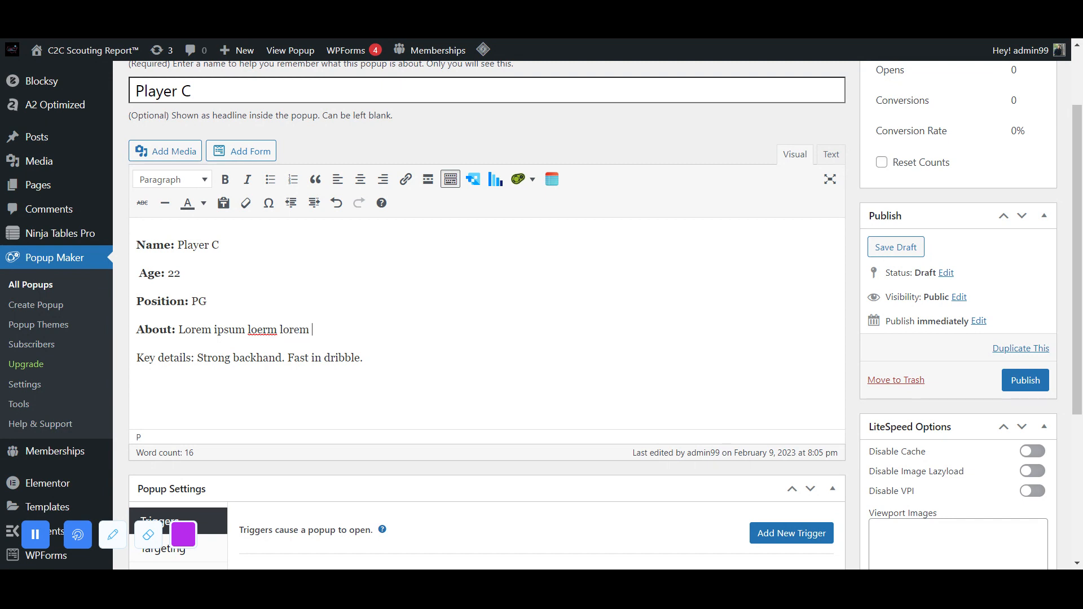
{"action": "type", "text": "lore m ipsum"}
Reword the Key details line to "Strong backhand. quick in dribble, excellent in defending Etc ."
{"action": "double_click", "coordinate": [307, 358]}
{"action": "type", "text": "quci"}
{"action": "key", "text": "BackSpace"}
{"action": "type", "text": "k"}
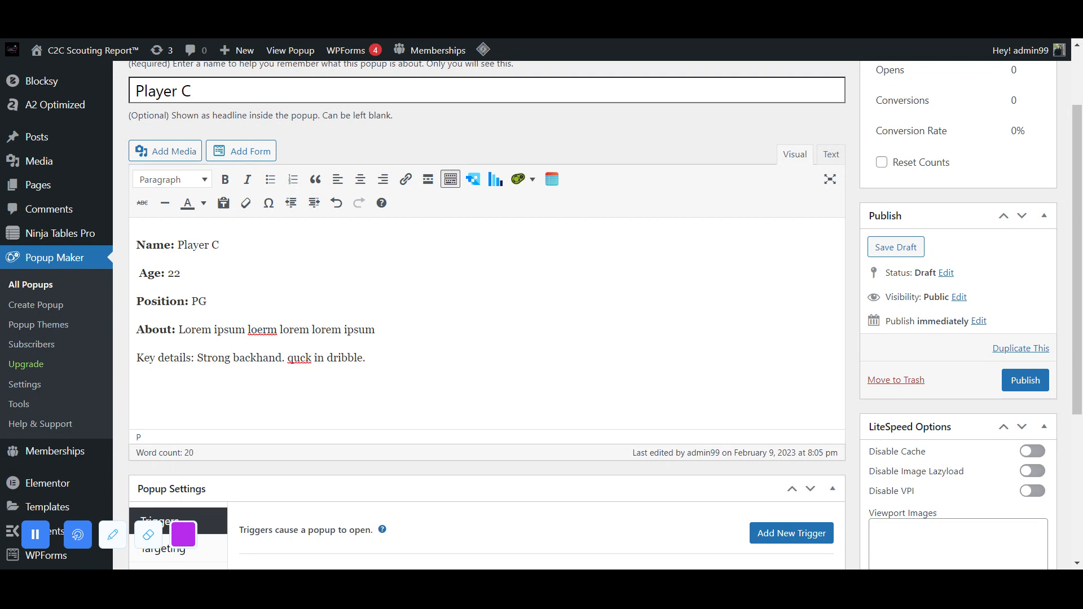
{"action": "type", "text": "excellend "}
{"action": "type", "text": "i"}
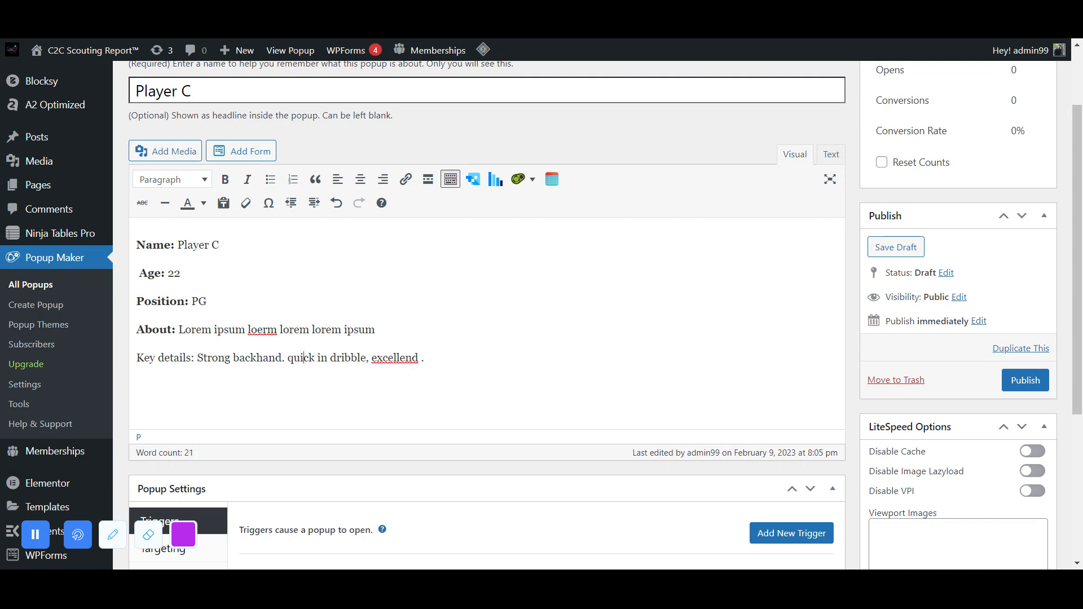
{"action": "key", "text": "shift+Left"}
{"action": "type", "text": "t in defending Etc"}
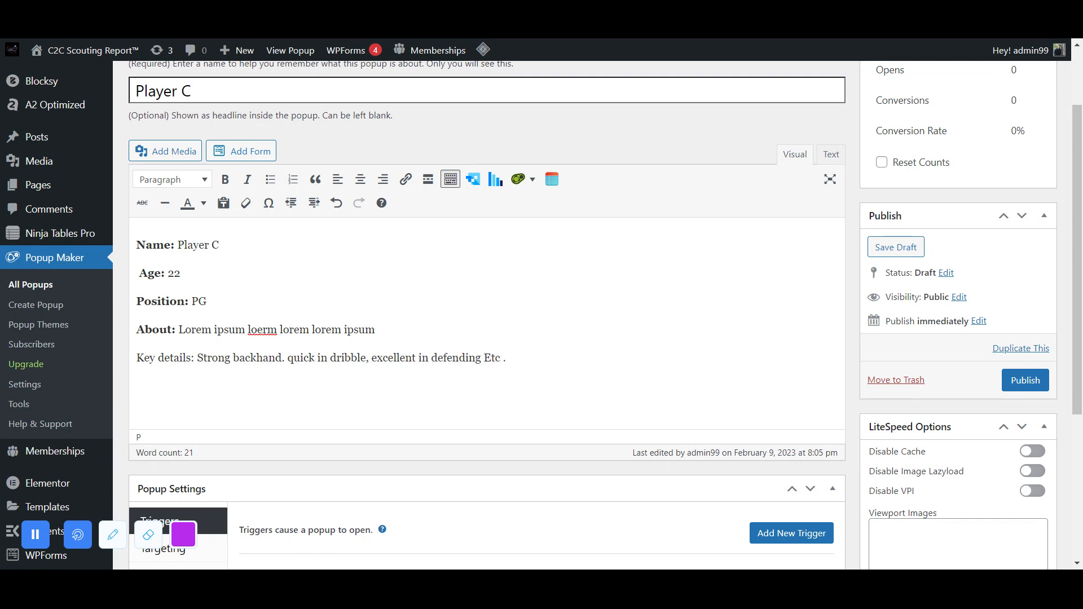
Publish the Player C popup and select its CSS class, popmake-822, in the list of all popups
{"action": "left_click", "coordinate": [1026, 381]}
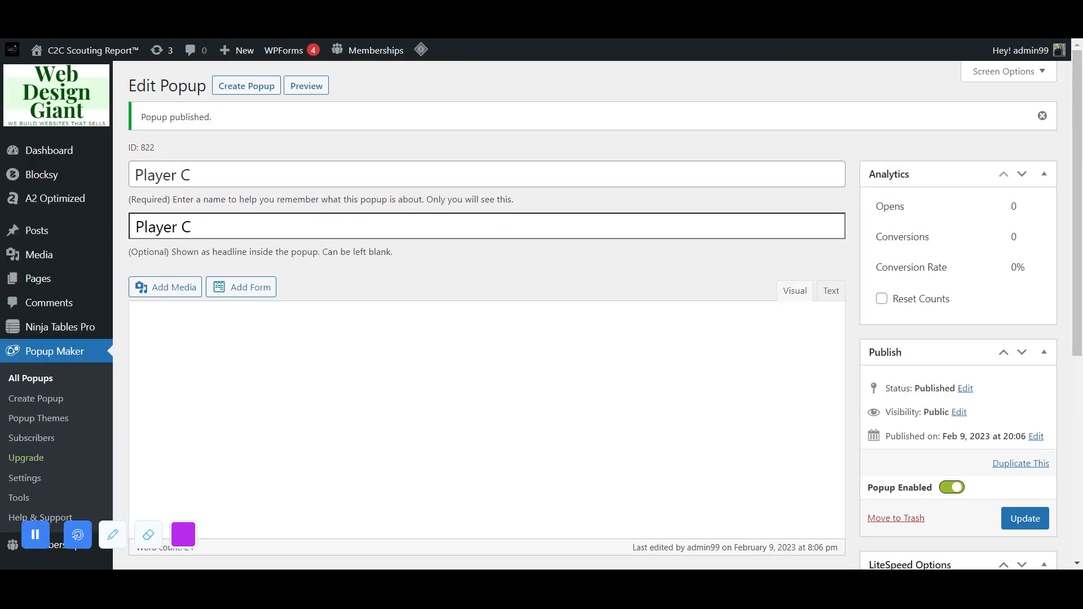
{"action": "left_click", "coordinate": [25, 380]}
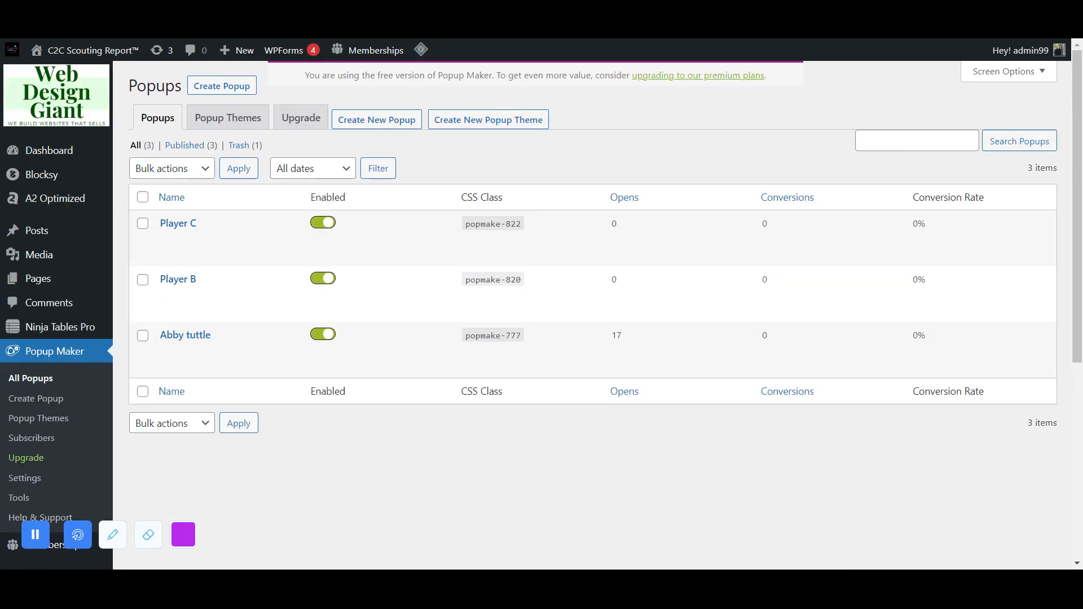
{"action": "left_click_drag", "start_coordinate": [462, 227], "coordinate": [525, 232]}
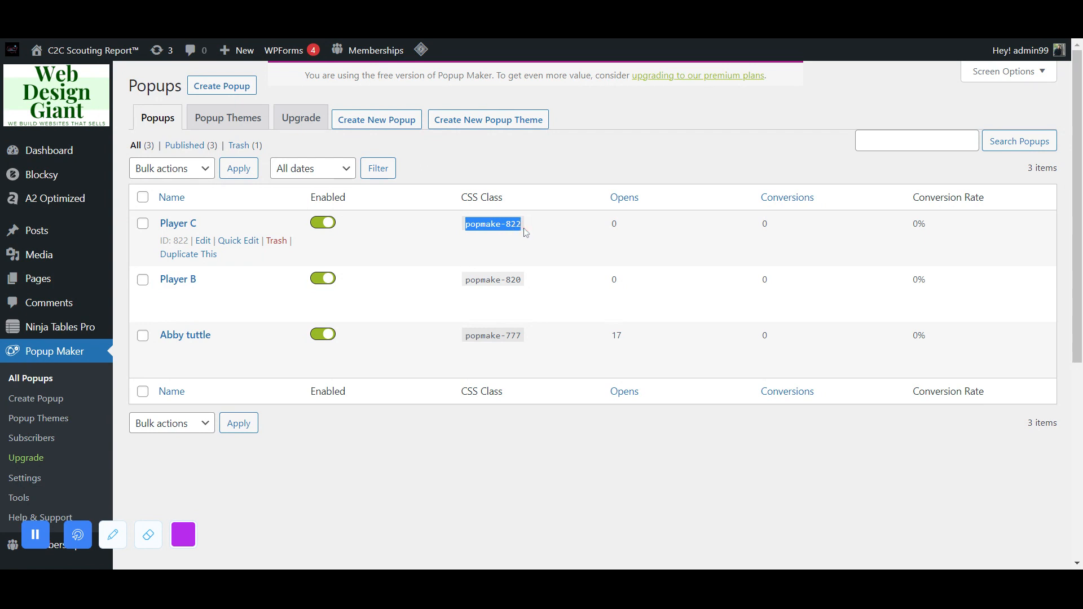
Switch to Google Sheets and fill Profile cell L4 with <button class="popmake-820">Show Profile</button>
{"action": "left_click", "coordinate": [438, 41]}
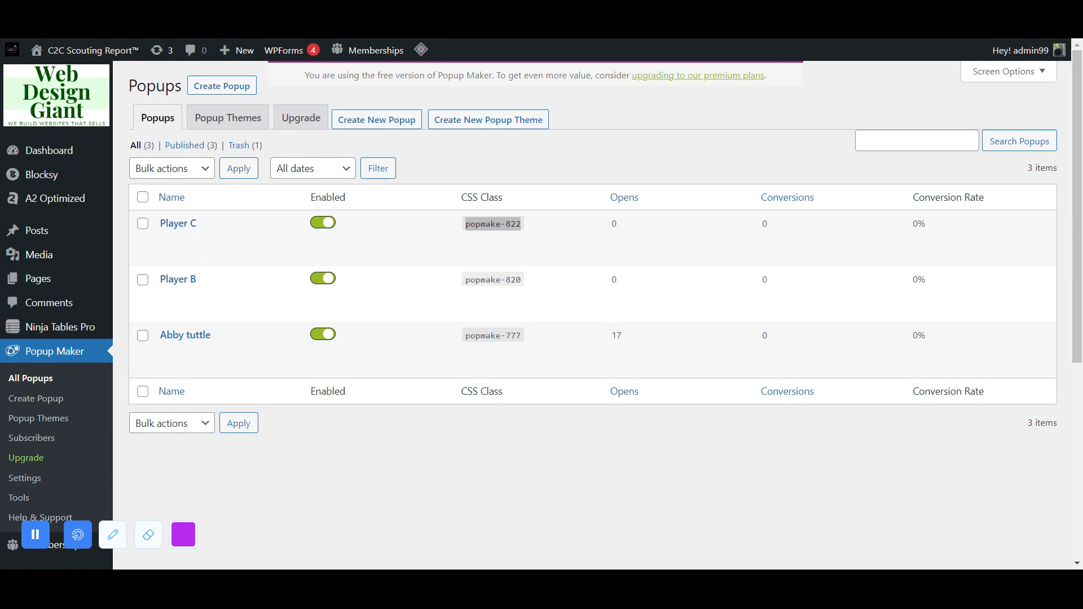
{"action": "left_click", "coordinate": [538, 41]}
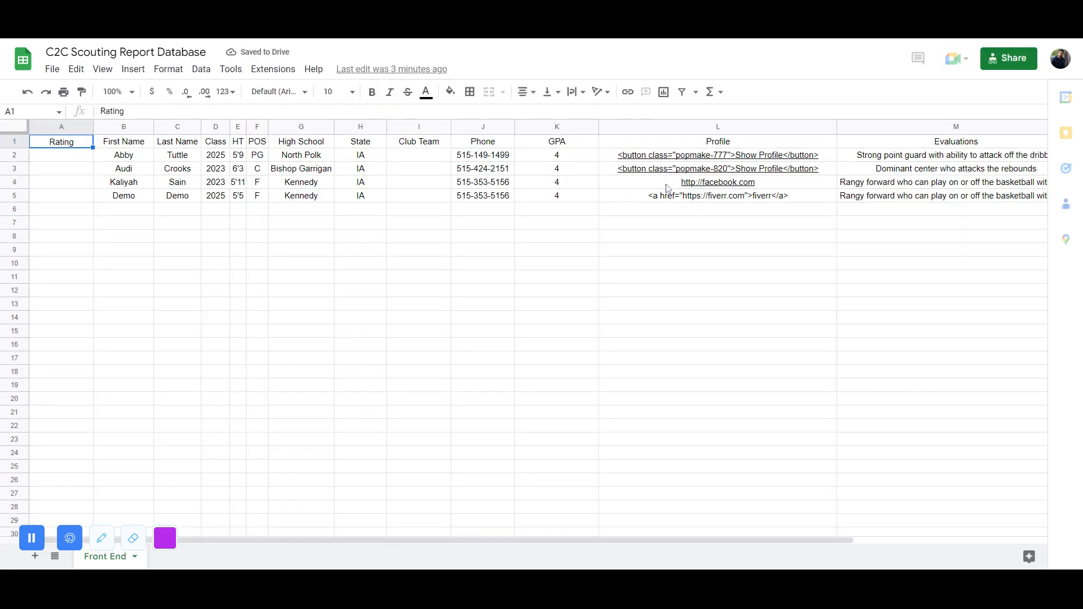
{"action": "left_click", "coordinate": [665, 182]}
{"action": "type", "text": "<button class=\"popmake-820\">Show Profile</button>"}
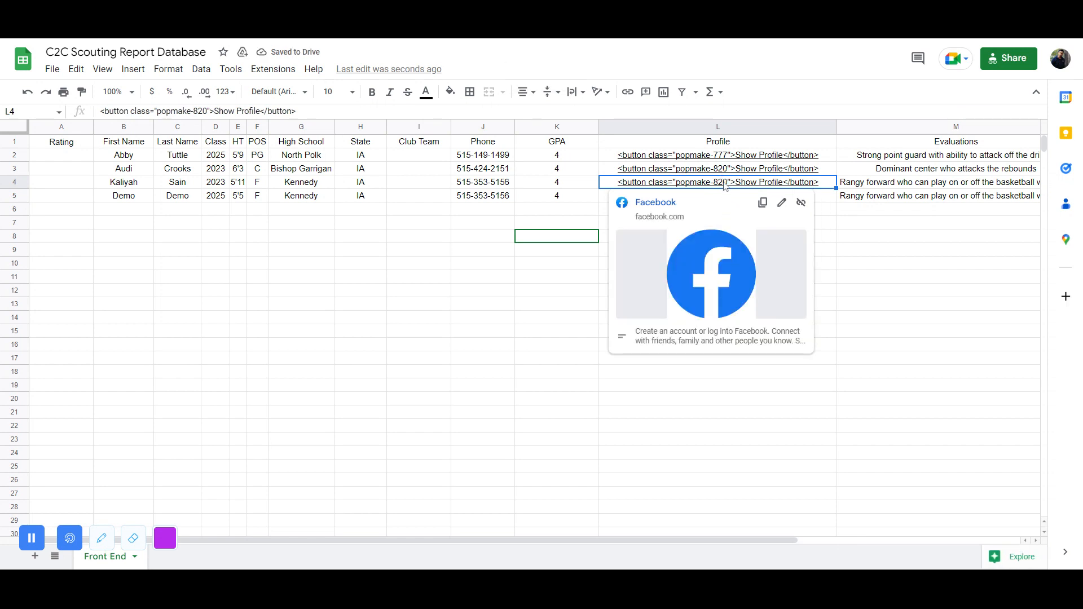
Compare the Profile entries in the rows above and change the button class in cell L4 to popmake-822
{"action": "left_click", "coordinate": [752, 171]}
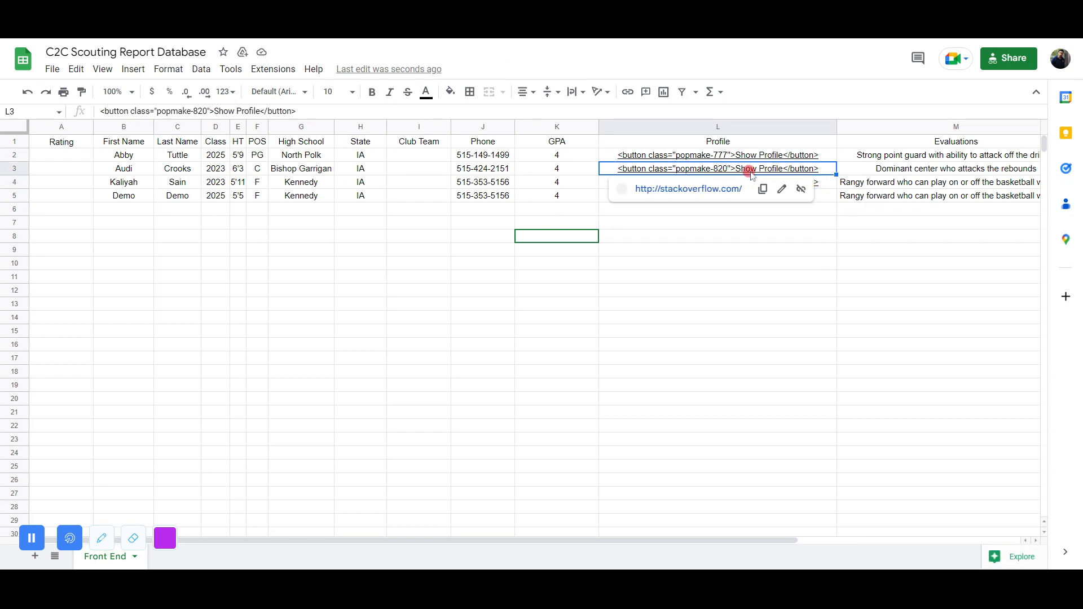
{"action": "key", "text": "Up"}
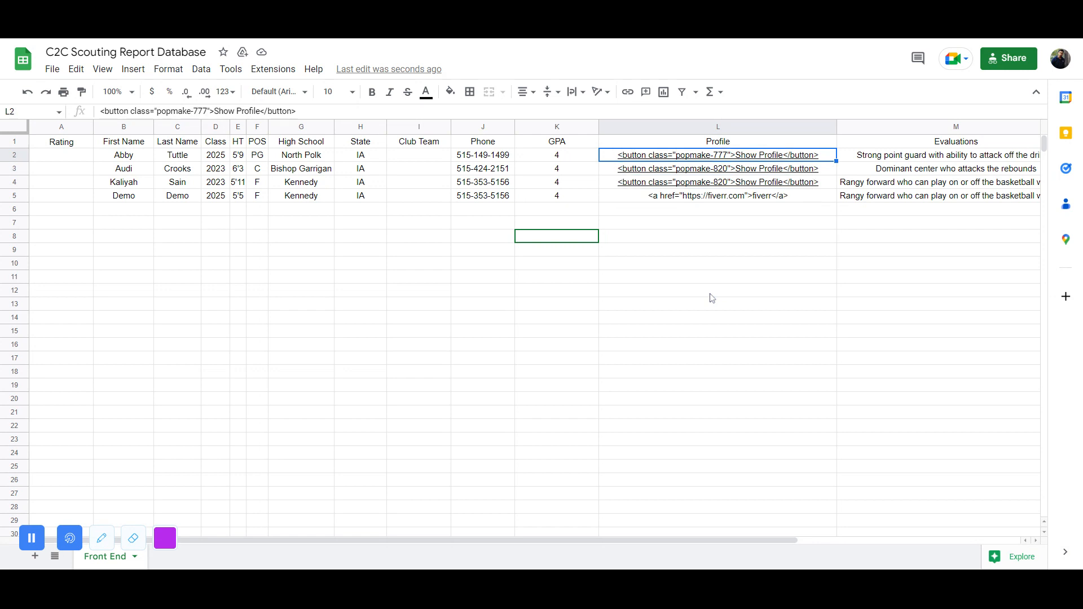
{"action": "mouse_move", "coordinate": [698, 160]}
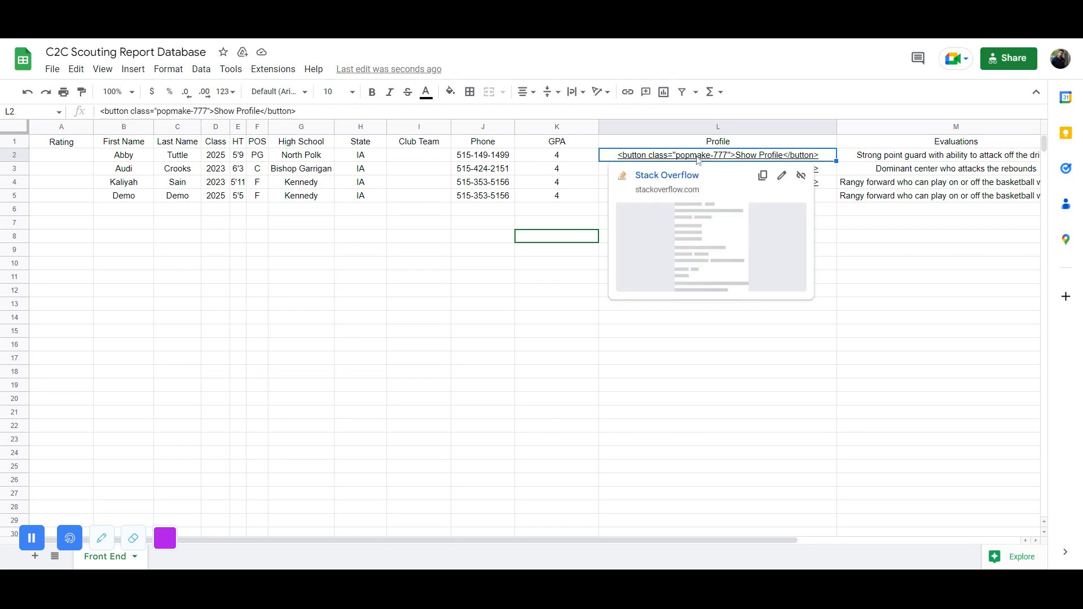
{"action": "key", "text": "Down"}
{"action": "key", "text": "Down"}
{"action": "left_click", "coordinate": [205, 111]}
{"action": "key", "text": "BackSpace"}
{"action": "type", "text": "2"}
{"action": "key", "text": "Return"}
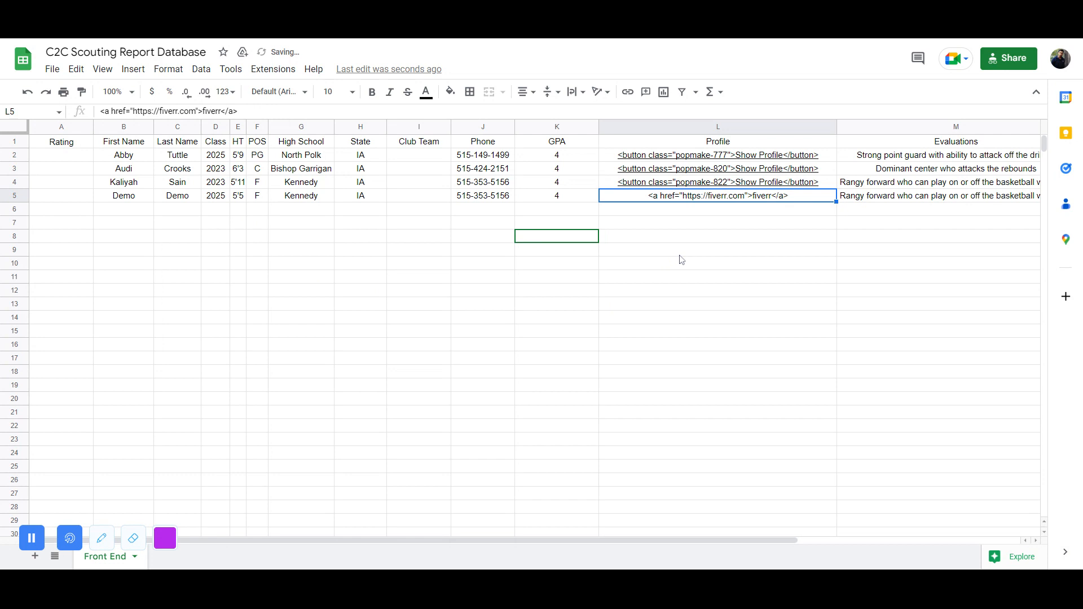
Clear the fiverr link from Profile cell L5 in the Demo row and look over the Profile column
{"action": "key", "text": "Delete"}
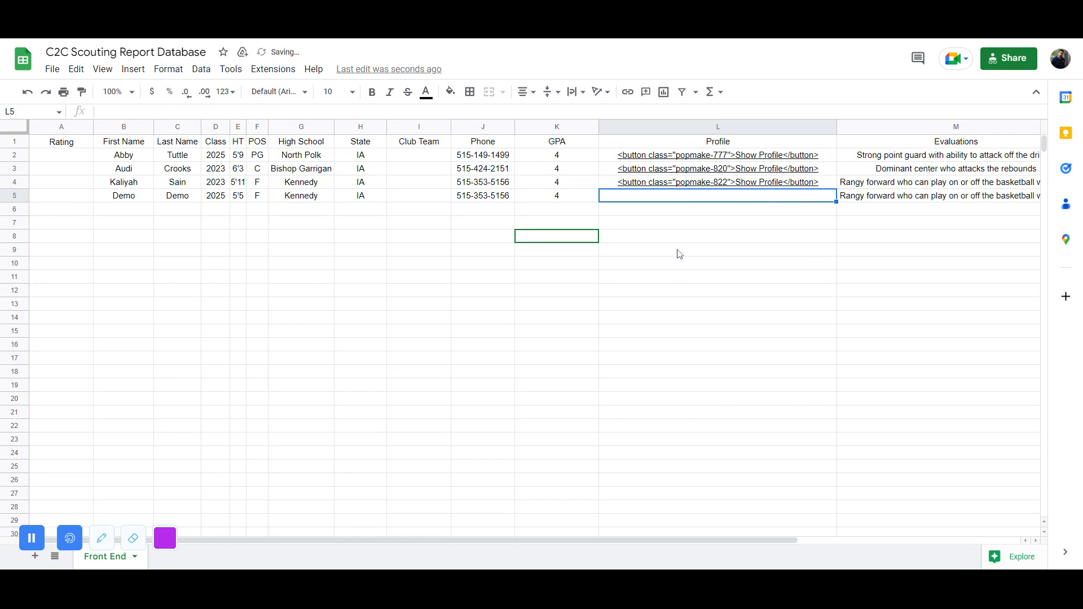
{"action": "left_click", "coordinate": [683, 187]}
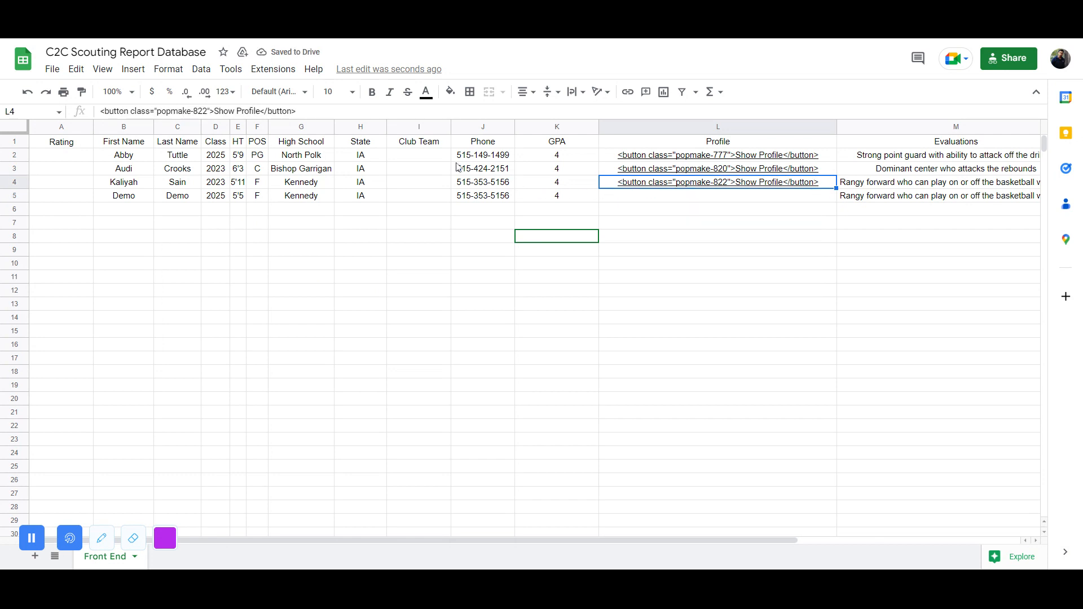
{"action": "left_click", "coordinate": [630, 197]}
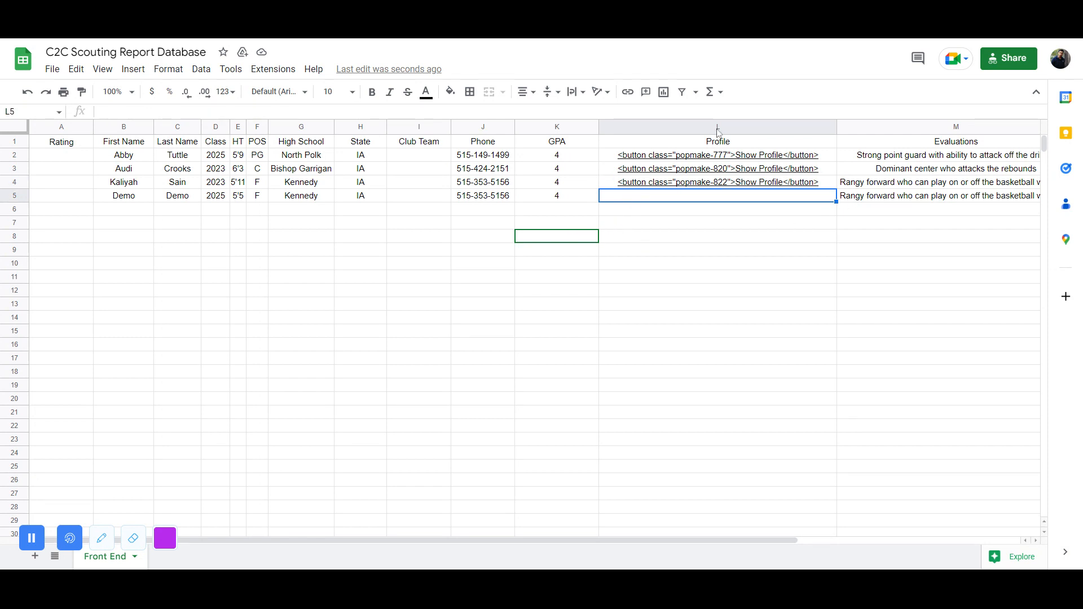
{"action": "left_click", "coordinate": [429, 319]}
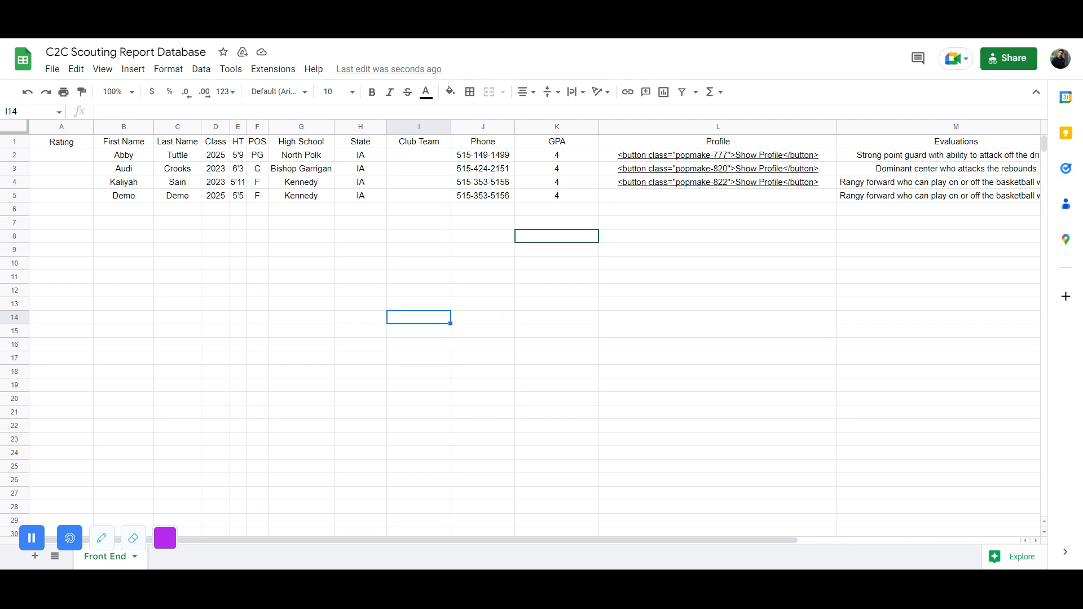
Switch to the website's Scouting Service page and test the Show Profile buttons of the first three players, closing each popup
{"action": "key", "text": "ctrl+Tab"}
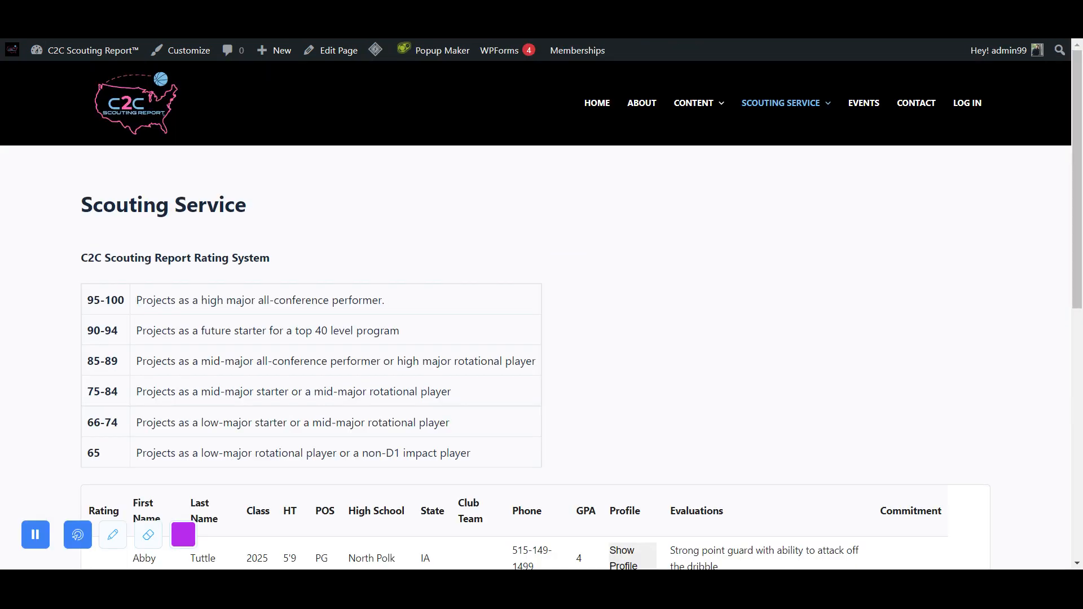
{"action": "scroll", "coordinate": [648, 370], "scroll_direction": "down", "scroll_amount": 5}
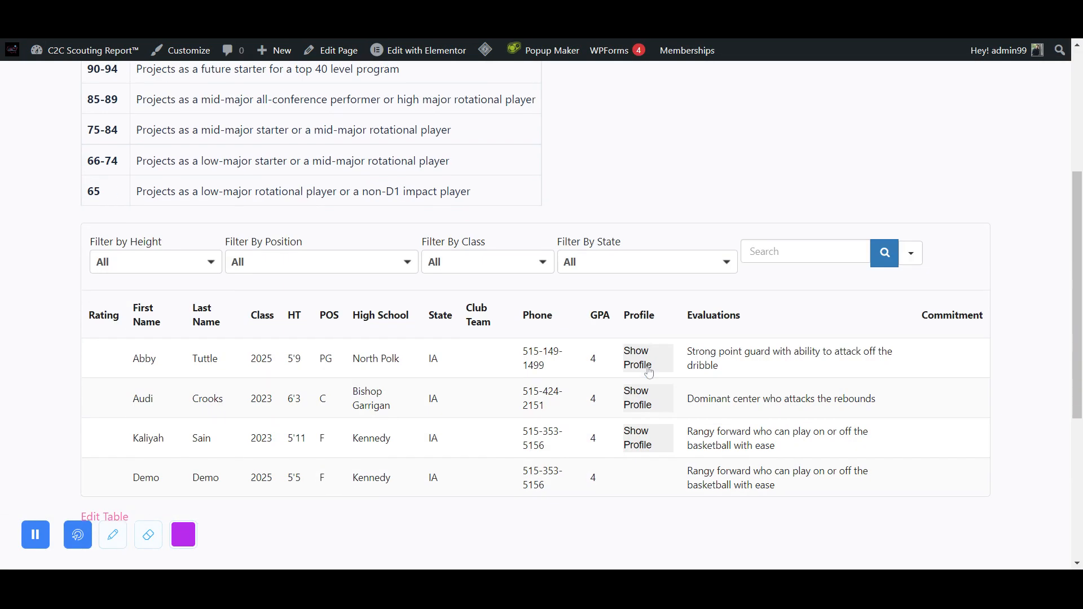
{"action": "scroll", "coordinate": [649, 373], "scroll_direction": "down", "scroll_amount": 2}
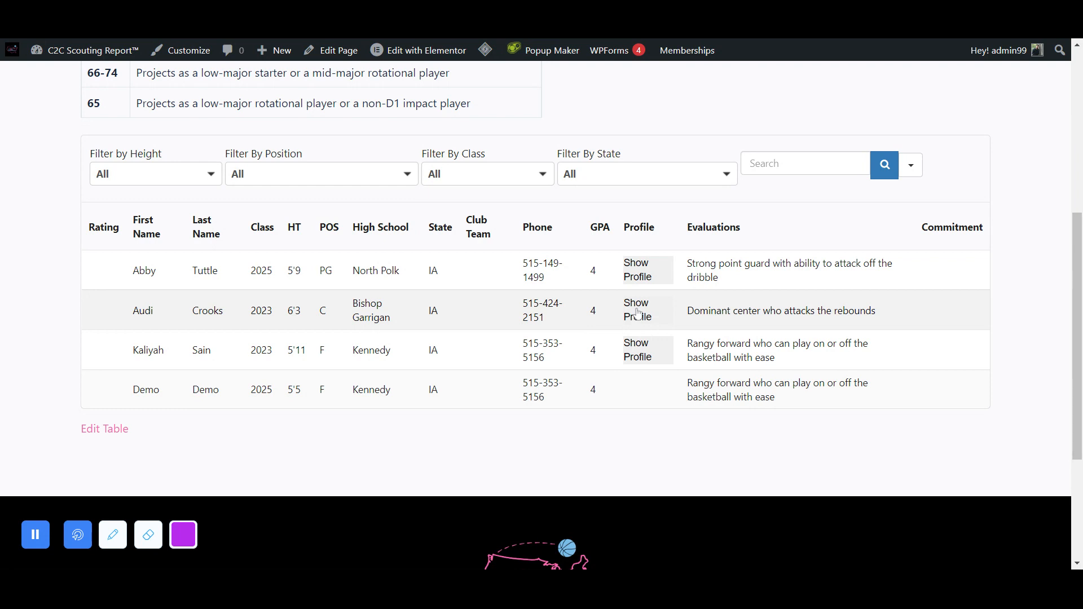
{"action": "left_click", "coordinate": [638, 312]}
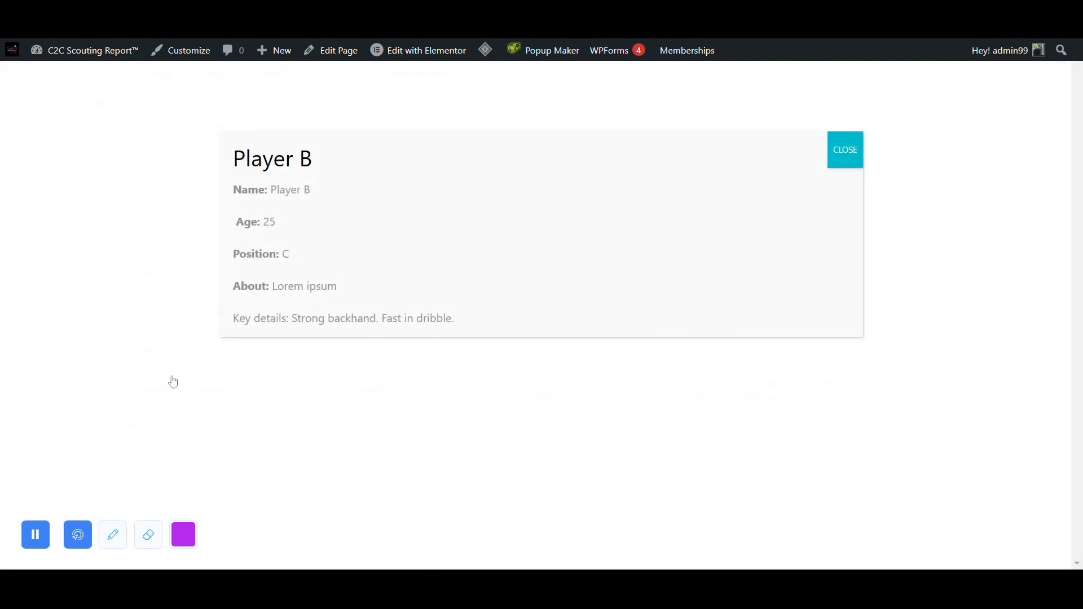
{"action": "left_click", "coordinate": [845, 150]}
{"action": "left_click", "coordinate": [649, 341]}
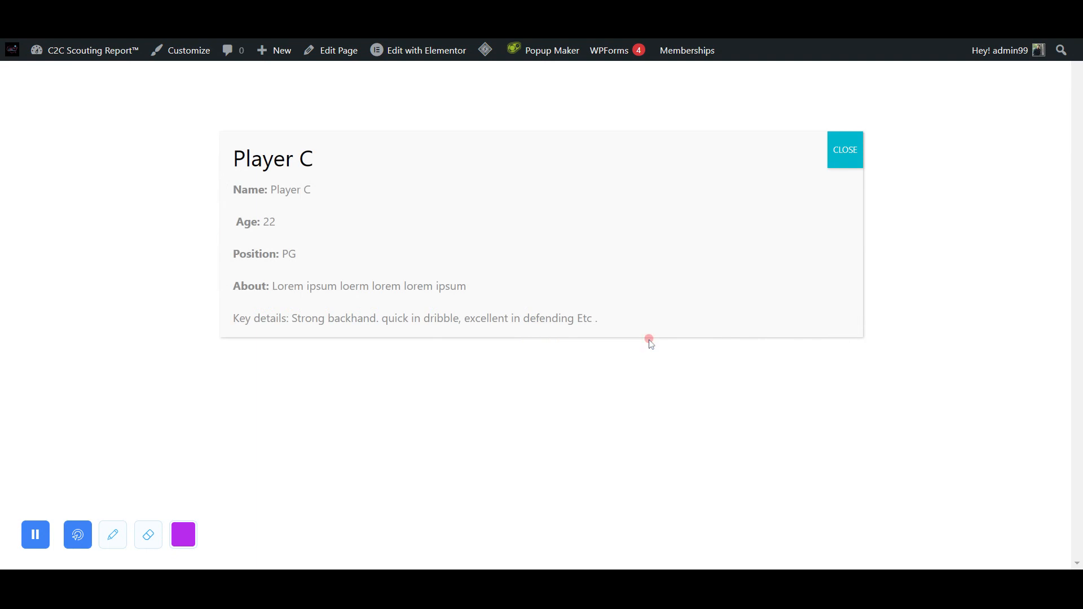
{"action": "left_click", "coordinate": [844, 150]}
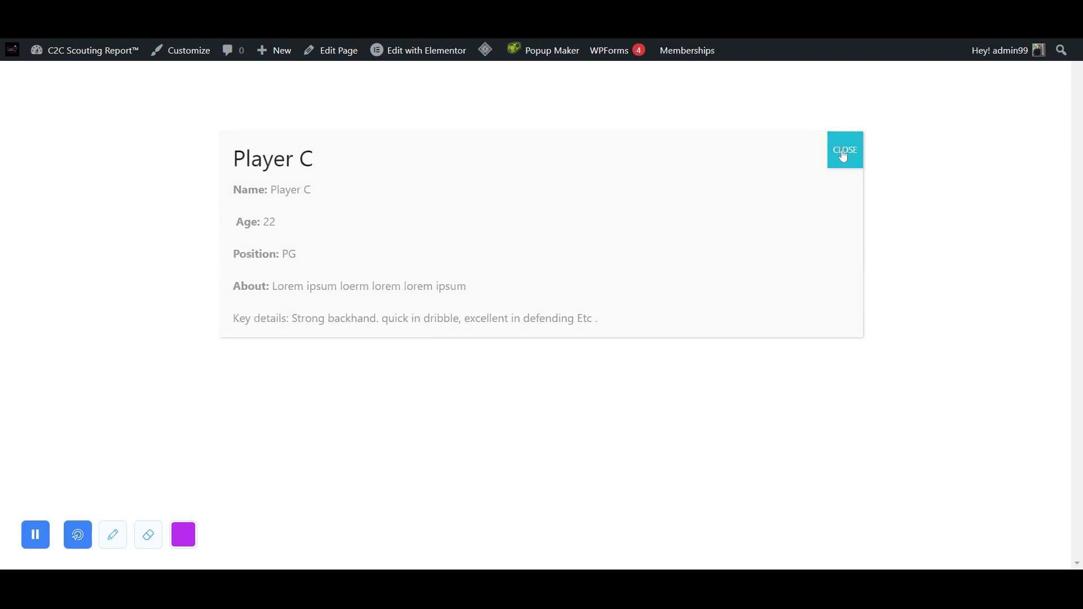
{"action": "left_click", "coordinate": [645, 269]}
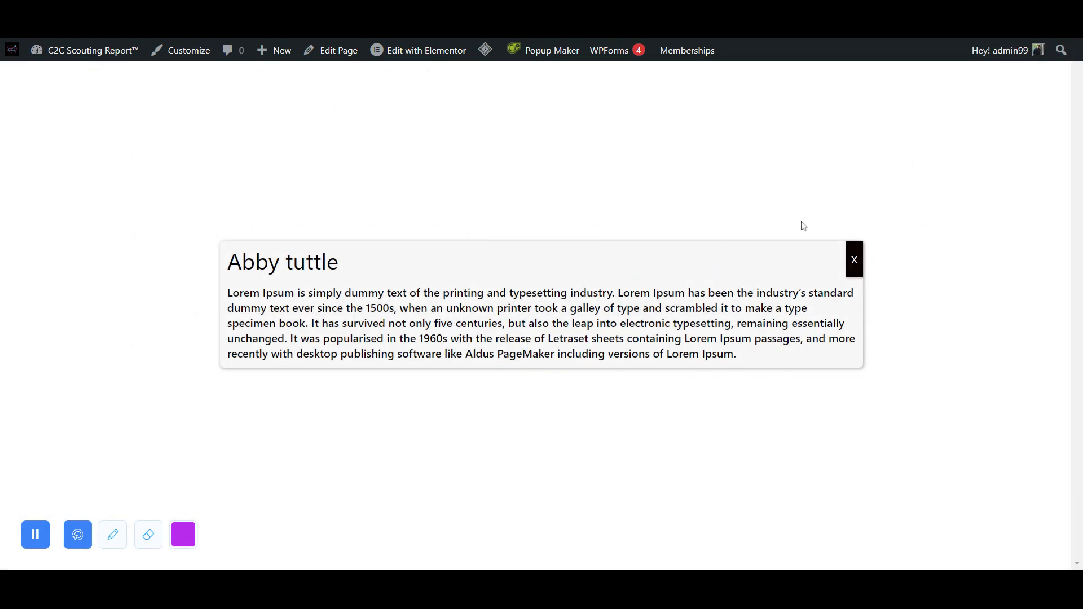
{"action": "left_click", "coordinate": [853, 255]}
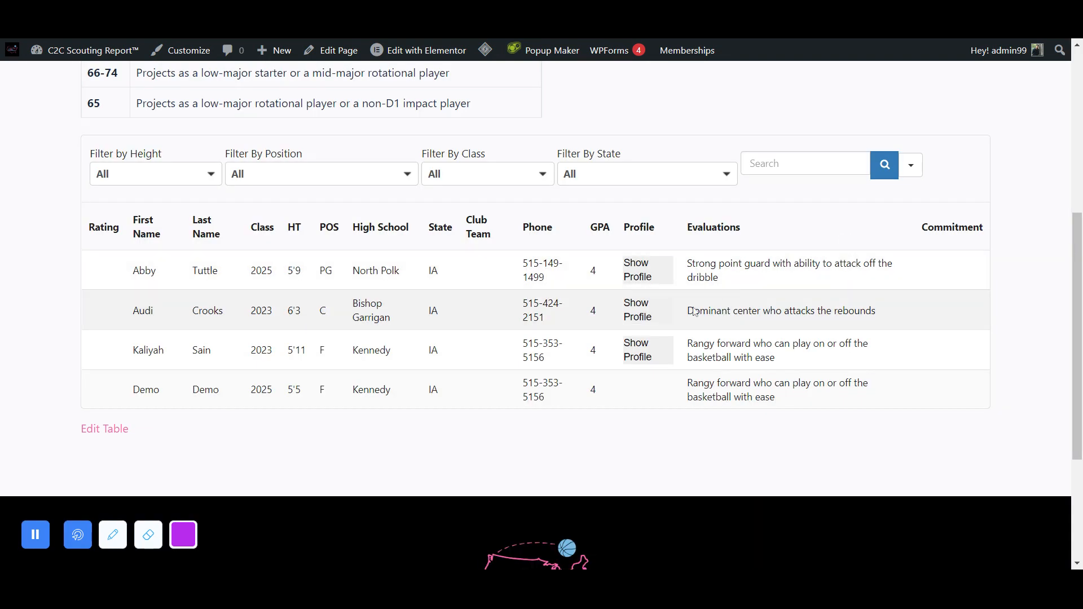